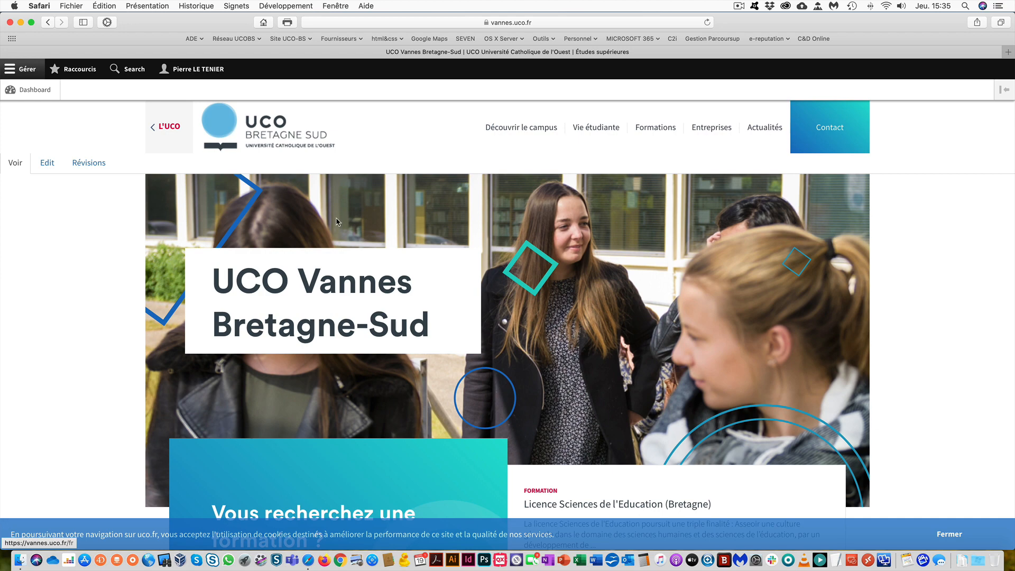
# - Follow the OFFICE 365 link under Liens utiles in the UCO Vannes site footer
pyautogui.click(476, 24)
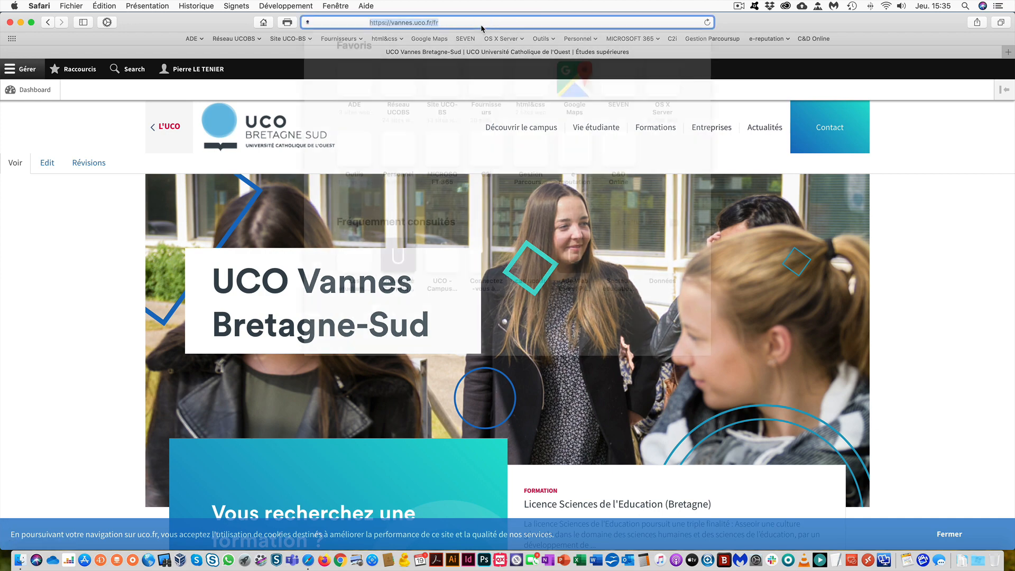
pyautogui.click(336, 26)
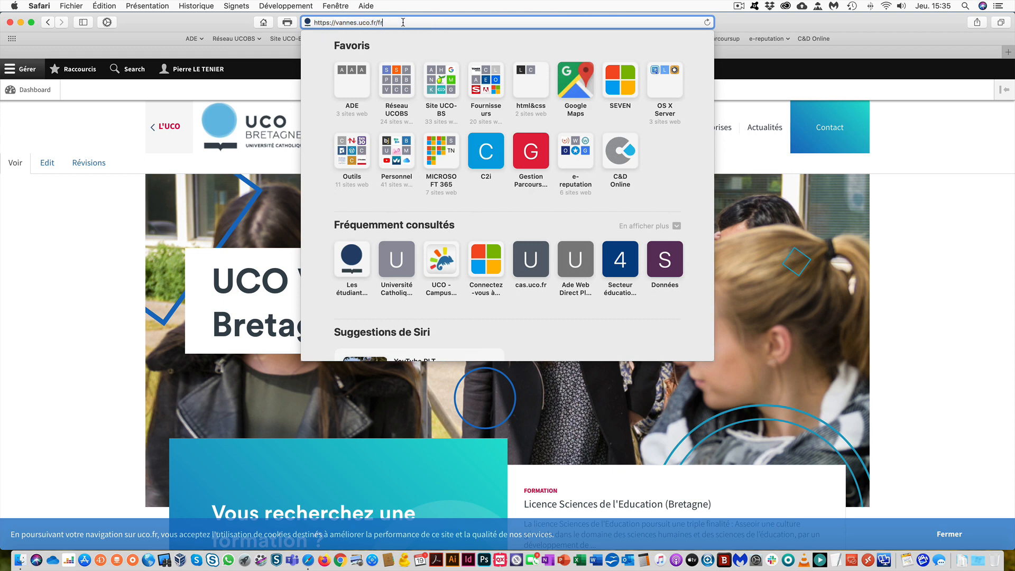
pyautogui.press('Return')
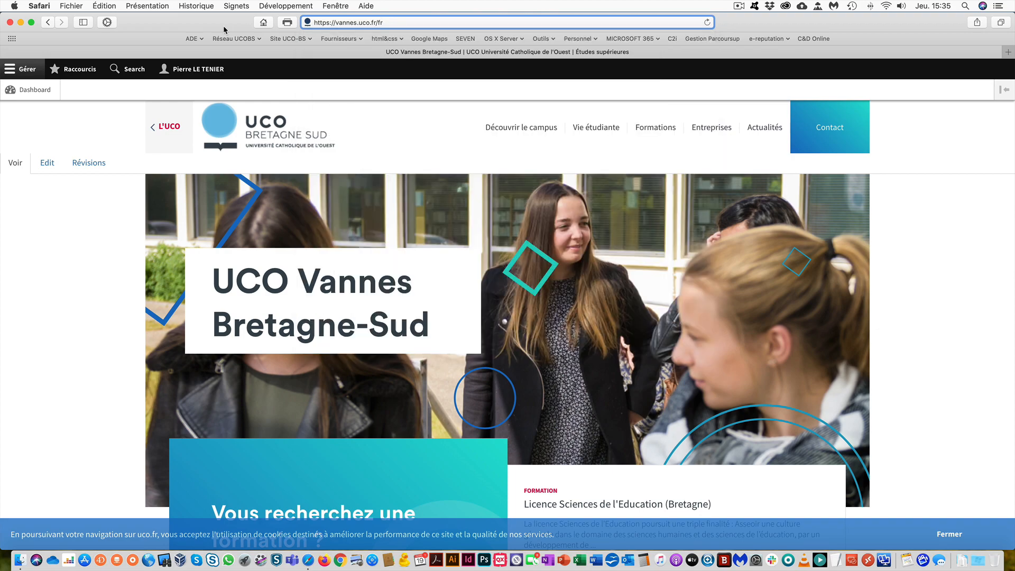
pyautogui.scroll(-10, 408, 142)
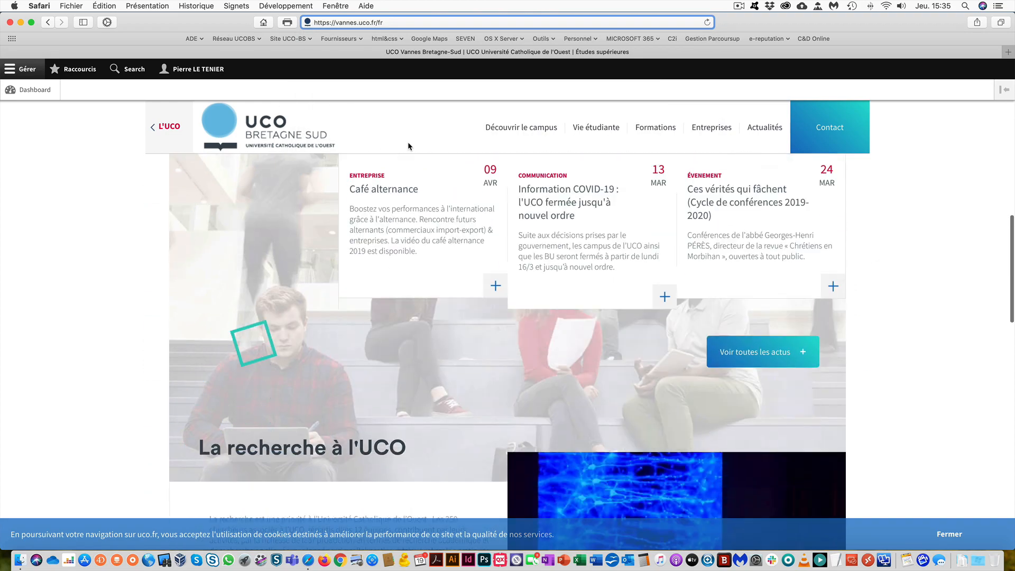
pyautogui.scroll(-10, 407, 142)
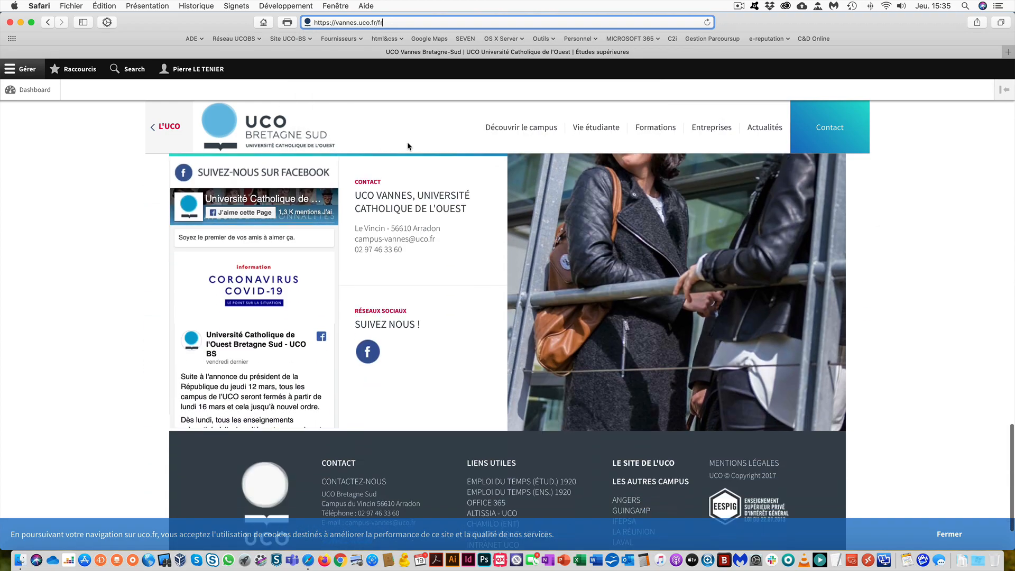
pyautogui.scroll(-3, 407, 142)
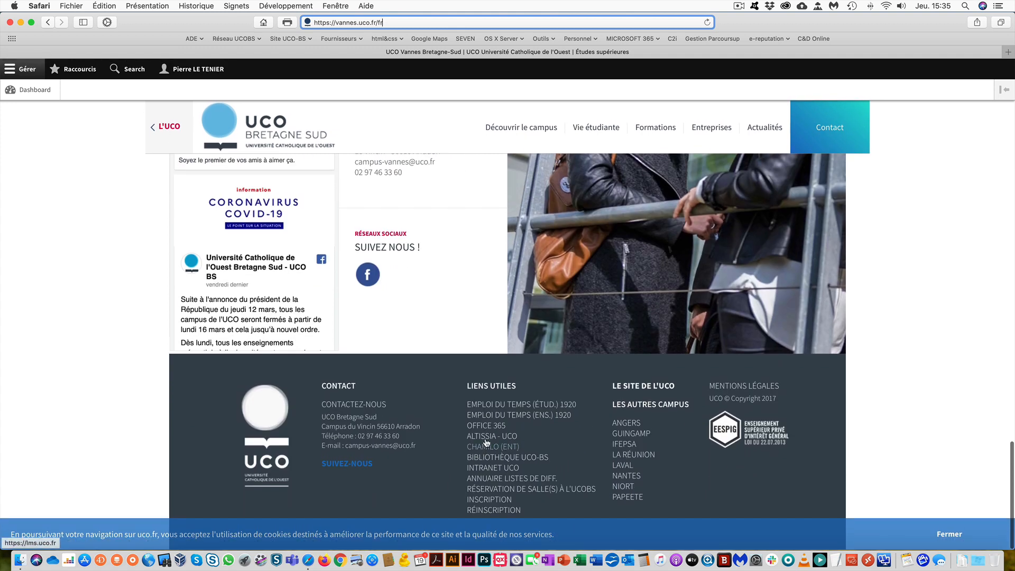
pyautogui.click(488, 427)
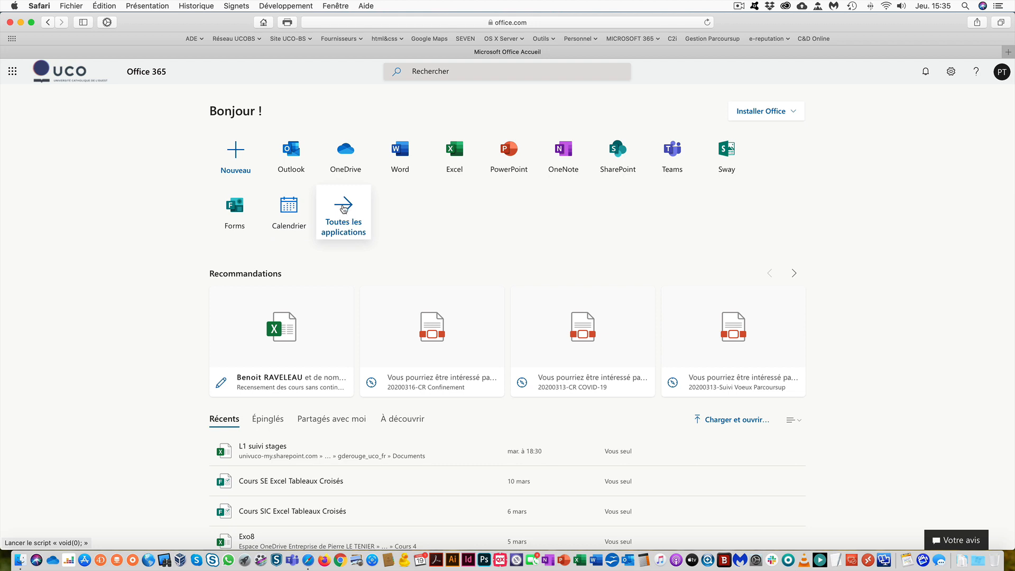
# - Open the Calendrier app from the Office 365 home page in a new tab
pyautogui.click(293, 214)
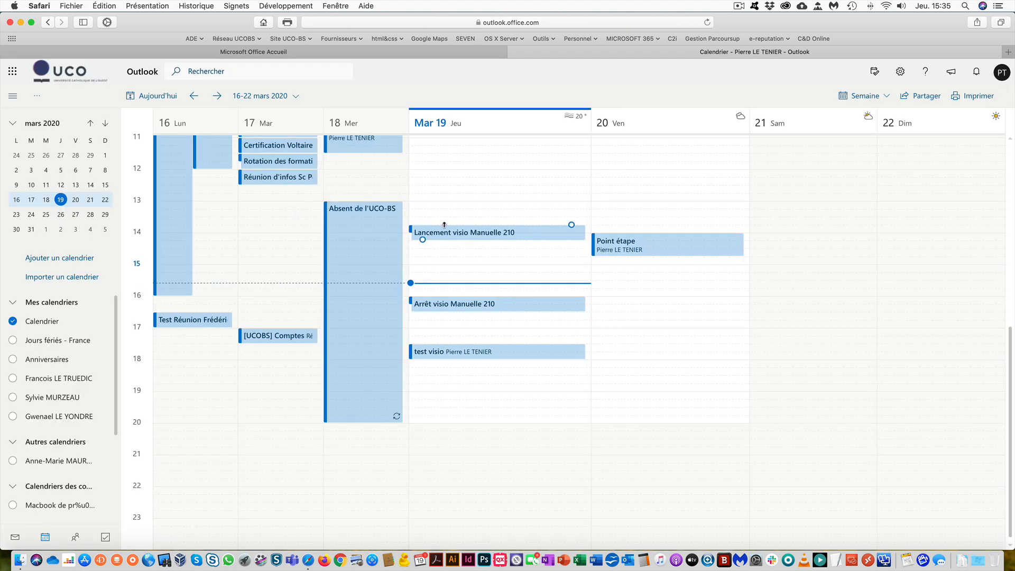
# - Create a new event in the Friday 20 March 08:00–09:00 slot of the week view
pyautogui.scroll(5, 443, 228)
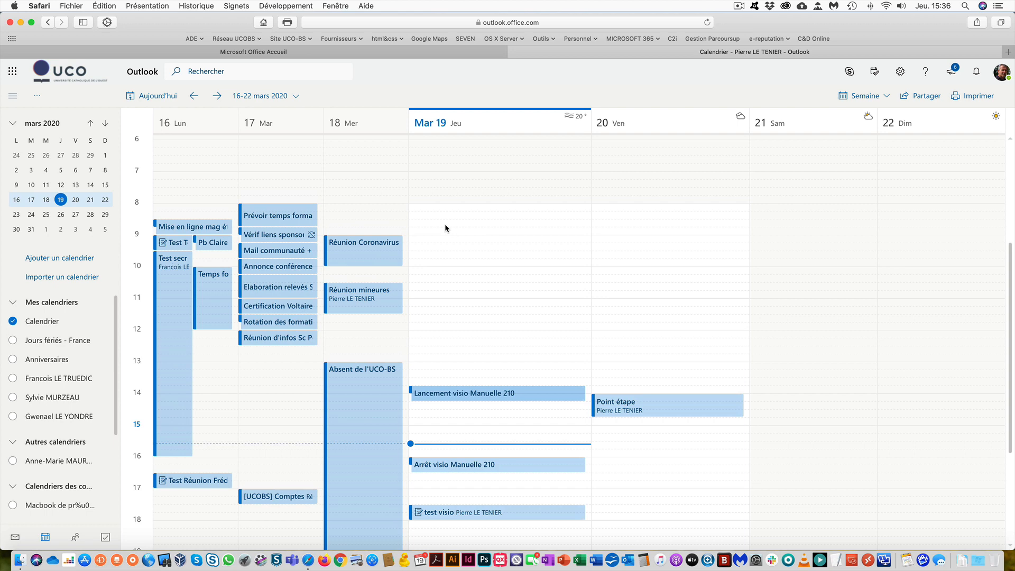
pyautogui.scroll(-2, 626, 228)
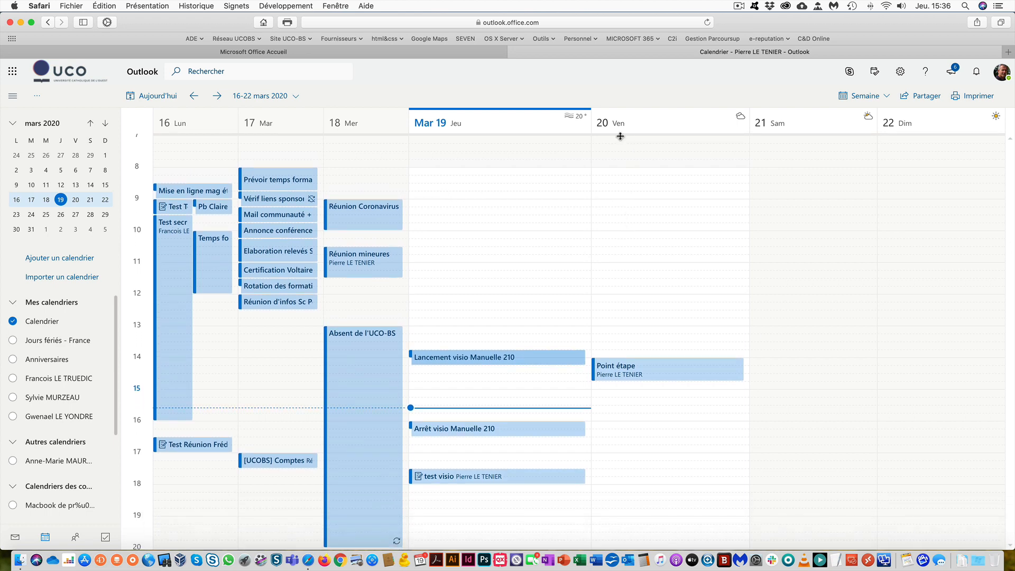
pyautogui.click(644, 197)
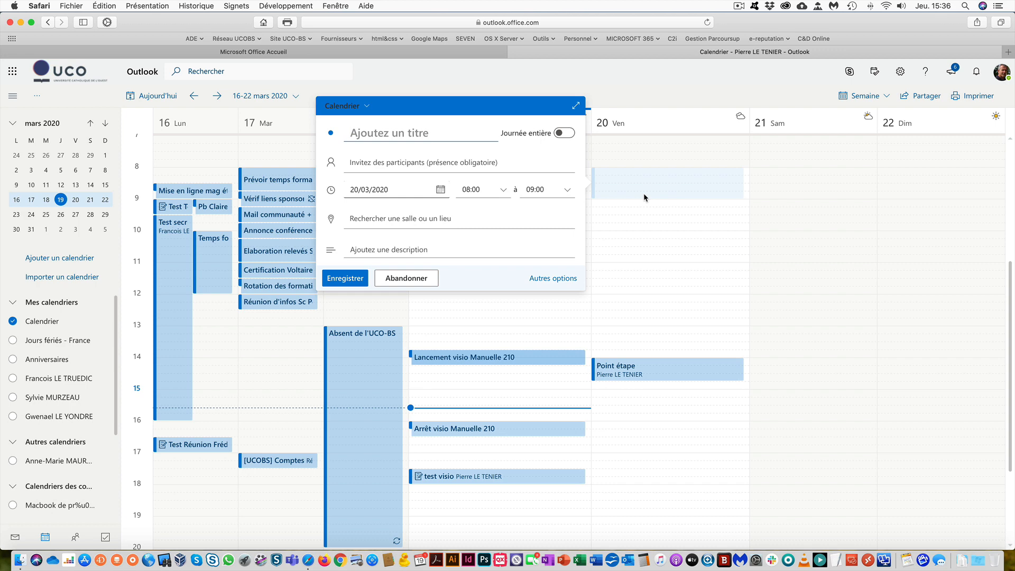
# - Title the event 'Cours démo Teams' and switch to the full event editor
pyautogui.write('Cours démo')
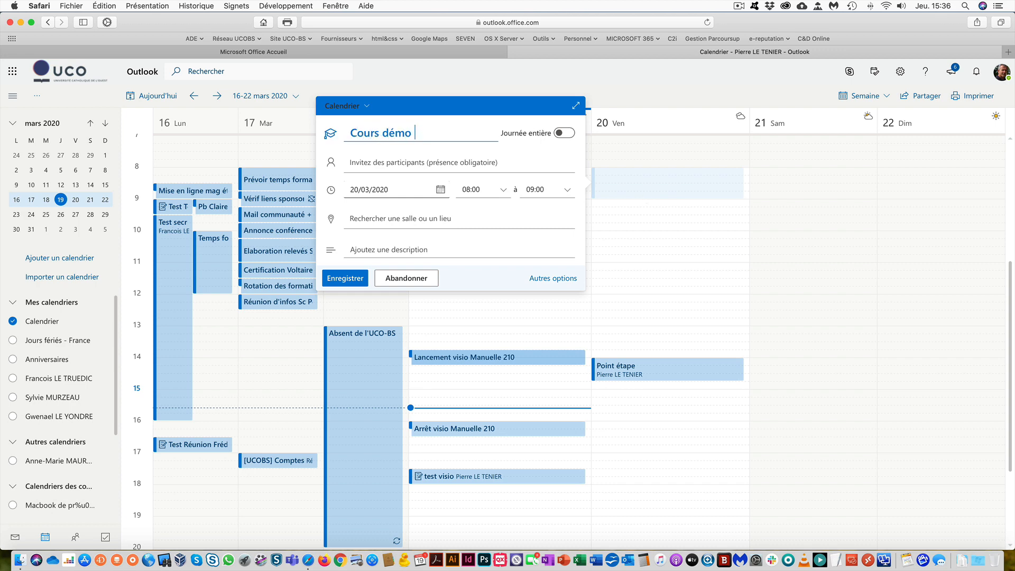
pyautogui.write(' Teams')
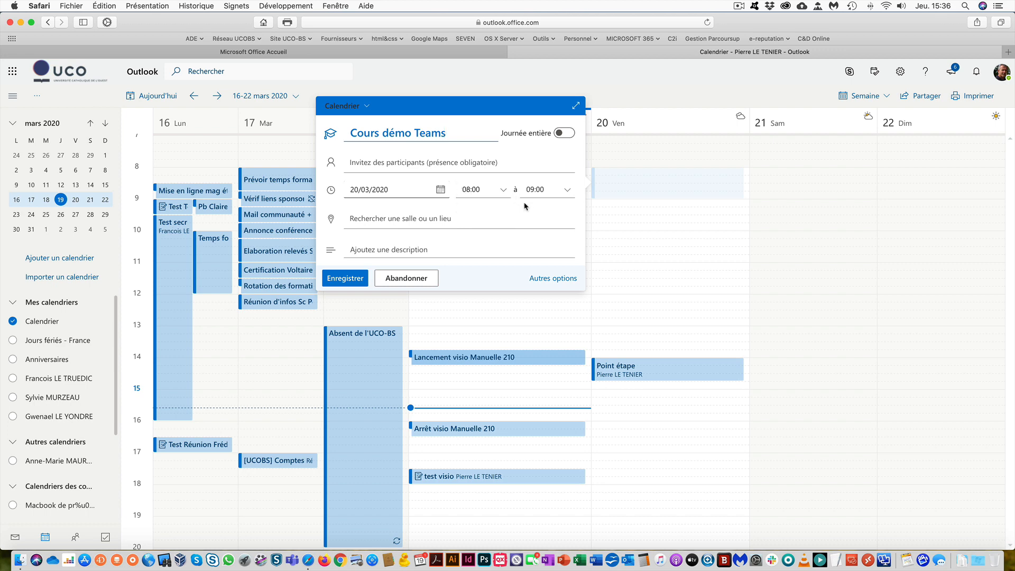
pyautogui.click(560, 278)
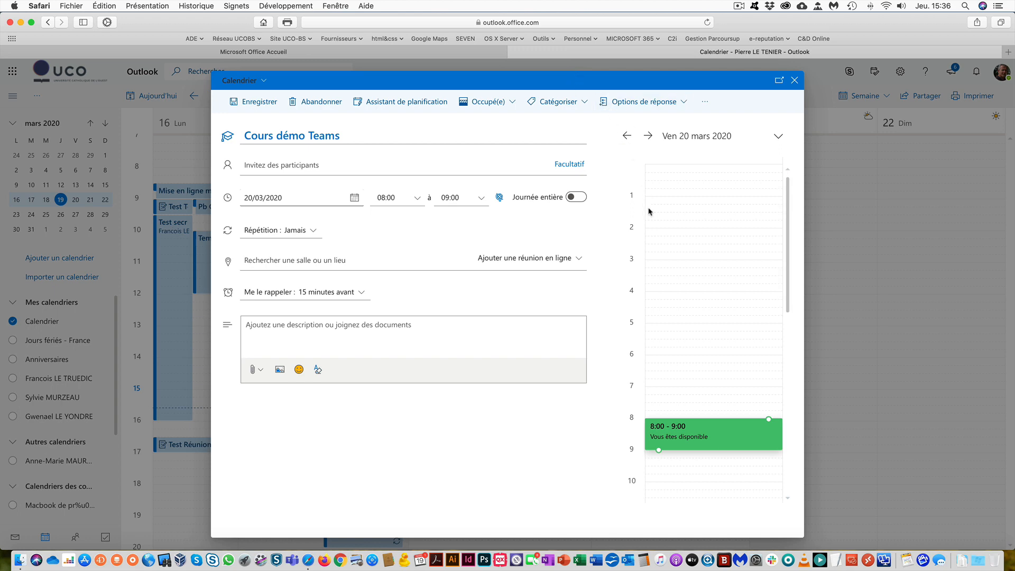
# - Set the event's online meeting type to Réunion Teams
pyautogui.click(538, 263)
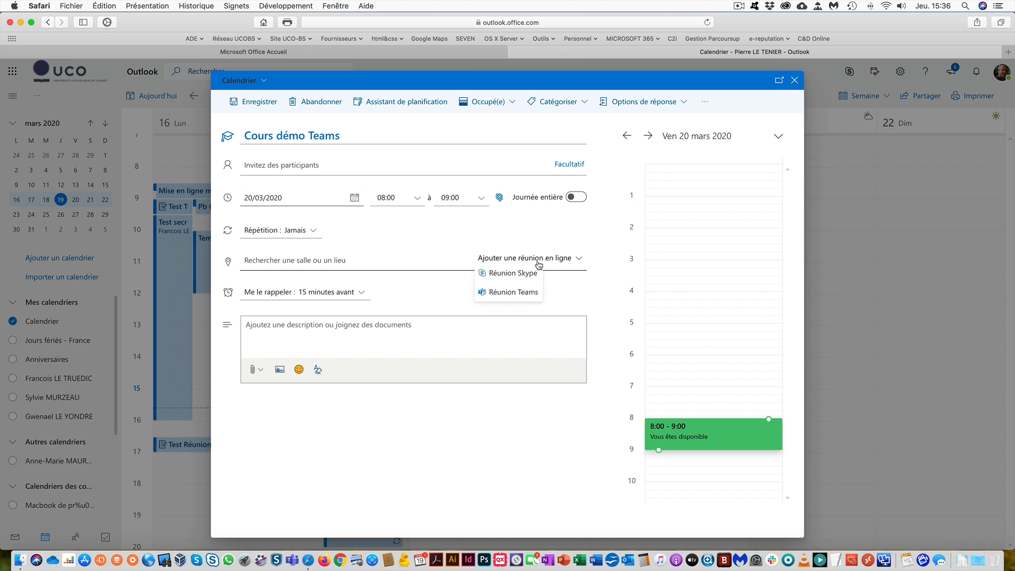
pyautogui.click(524, 293)
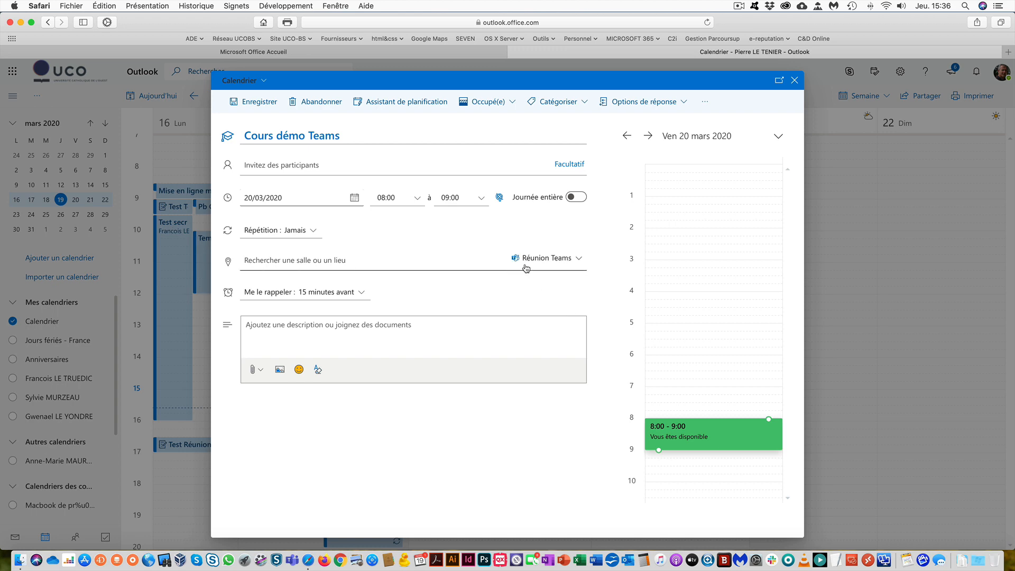
pyautogui.click(258, 166)
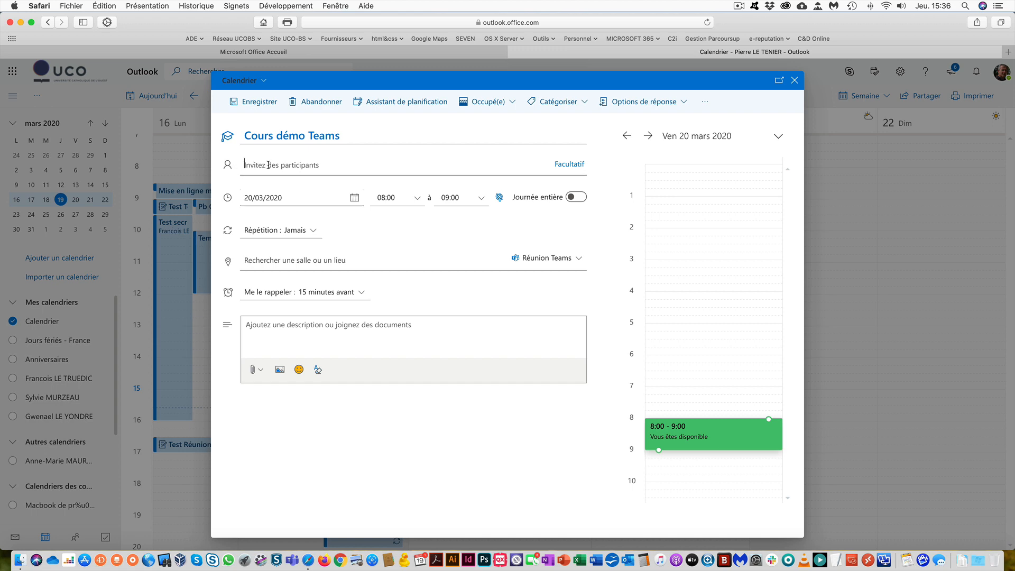
# - Search the directory for 'ucobs-fil-l1' and add the UCOBS-FIL-L1_HISTOIRE group as invitee
pyautogui.click(268, 166)
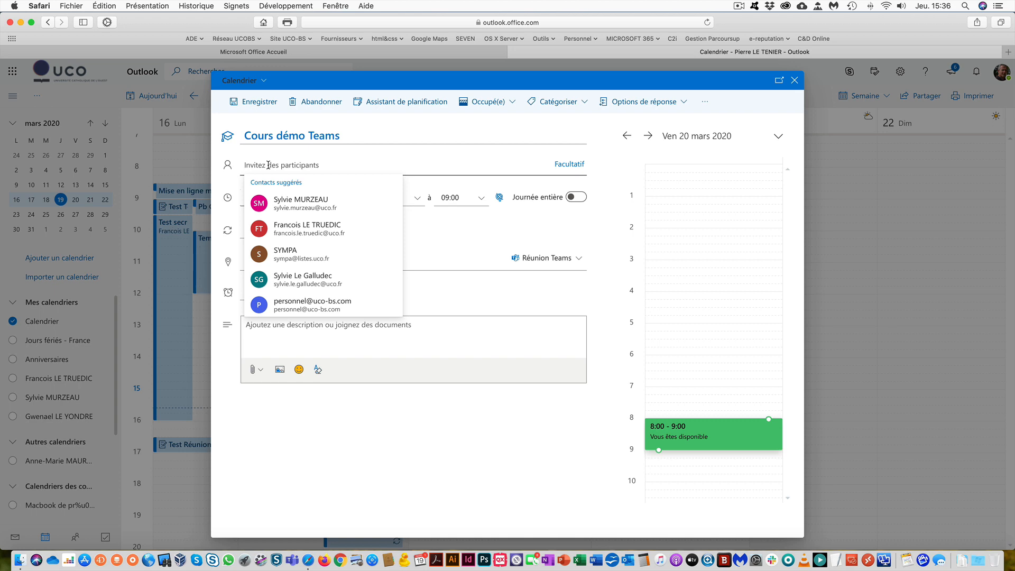
pyautogui.write('ucobs-')
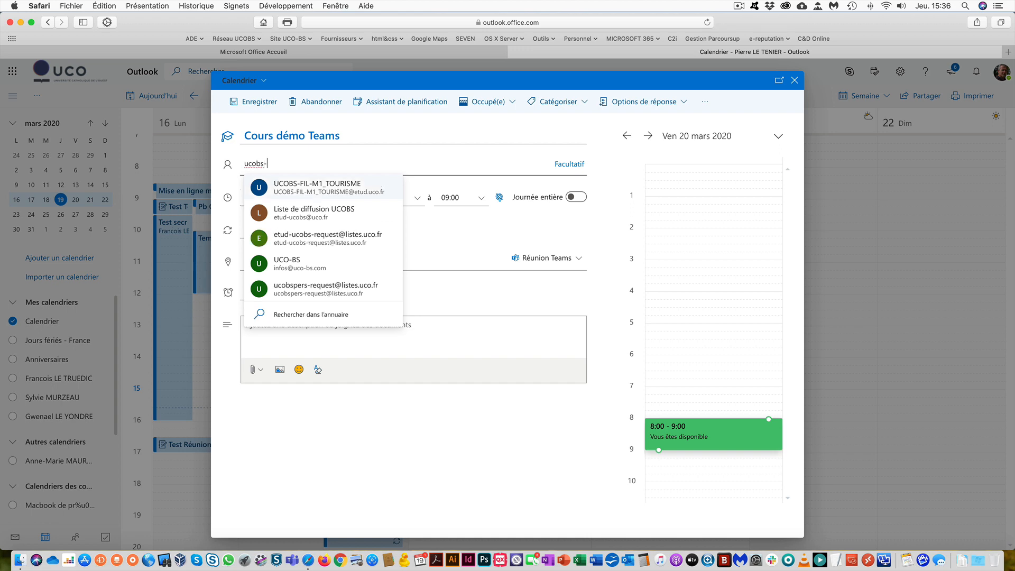
pyautogui.write('fil-')
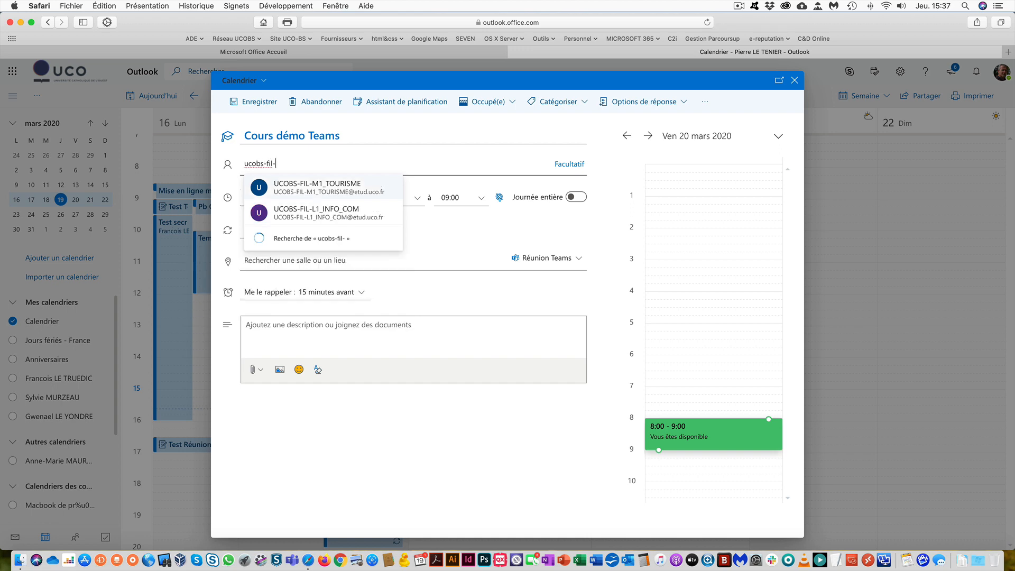
pyautogui.write('l1')
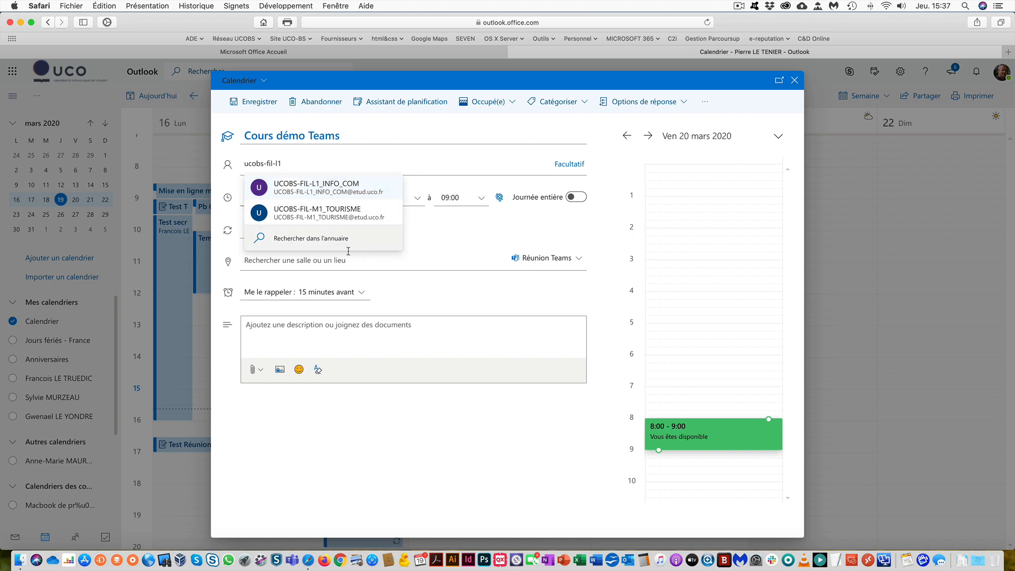
pyautogui.click(310, 245)
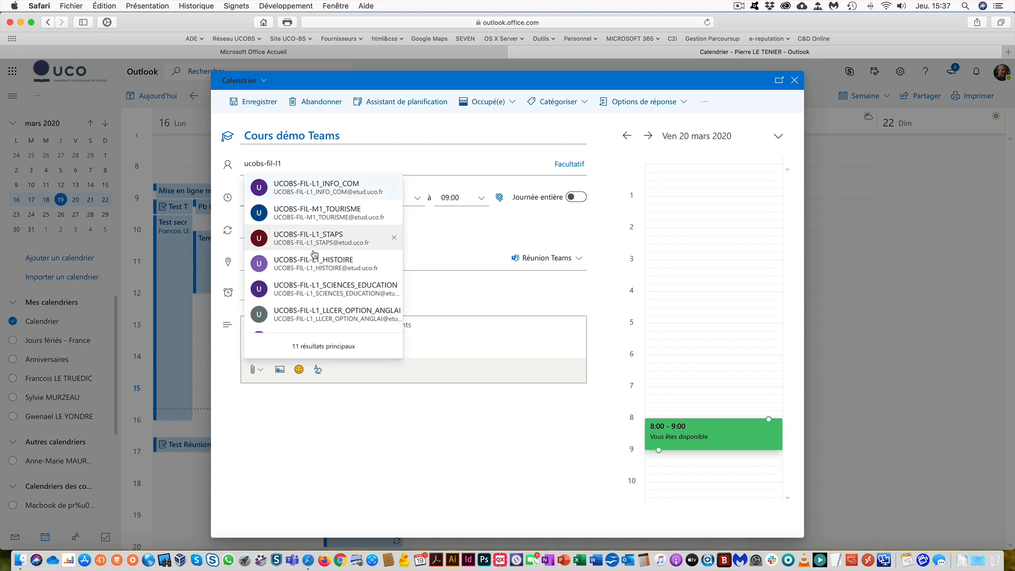
pyautogui.scroll(-2, 313, 257)
pyautogui.scroll(-3, 312, 258)
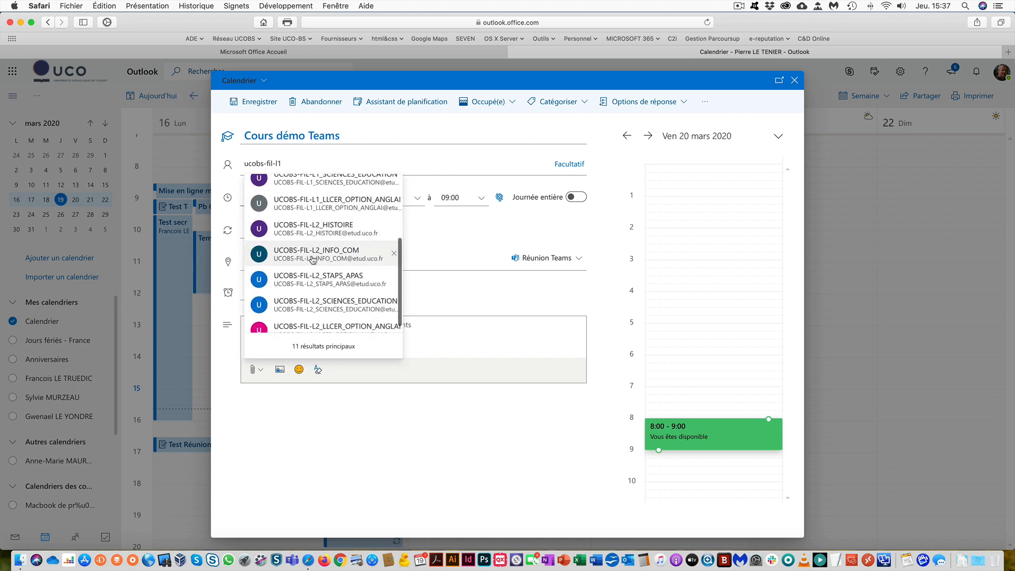
pyautogui.scroll(1, 312, 260)
pyautogui.scroll(4, 313, 260)
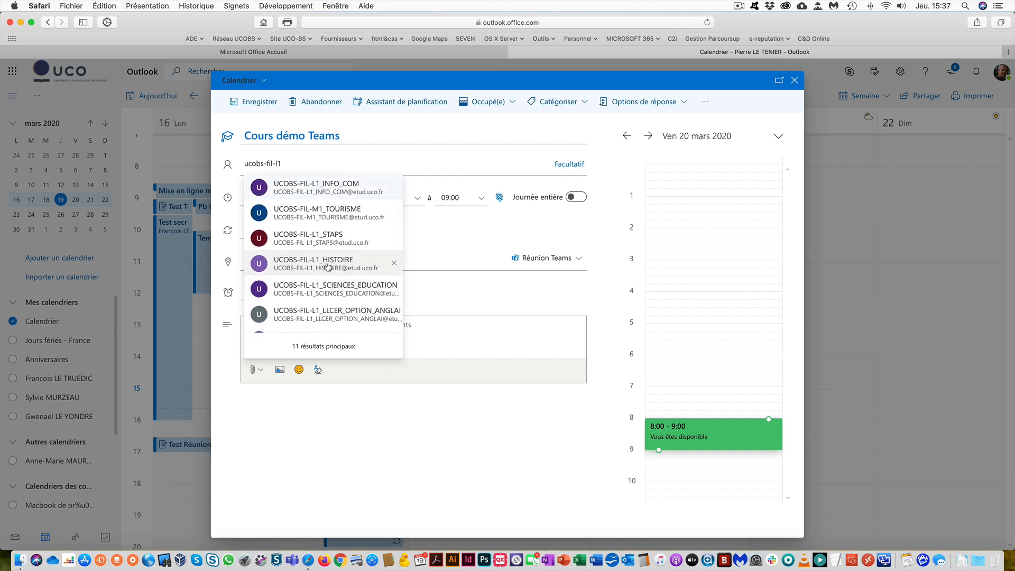
pyautogui.click(333, 265)
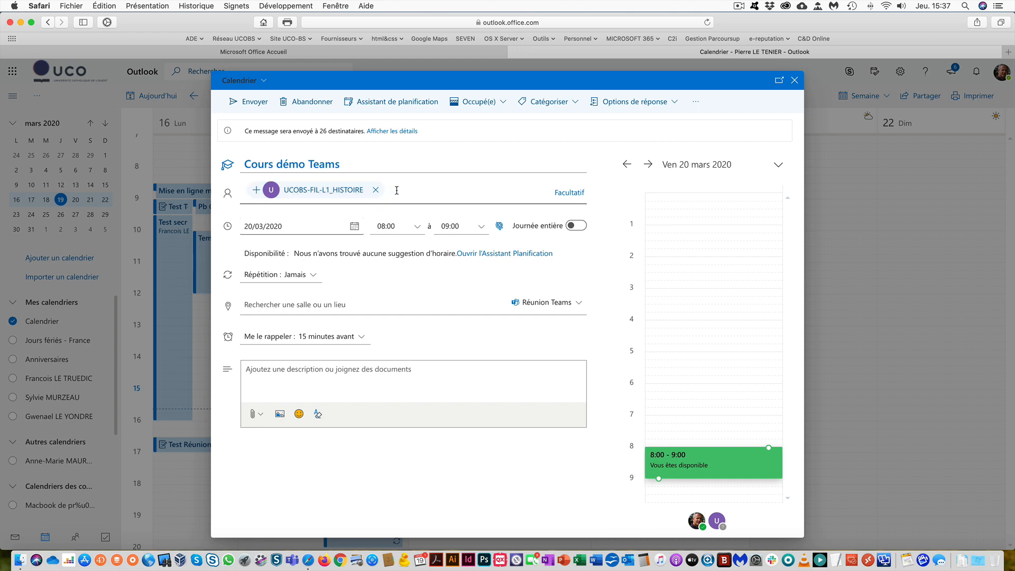
pyautogui.write('245732')
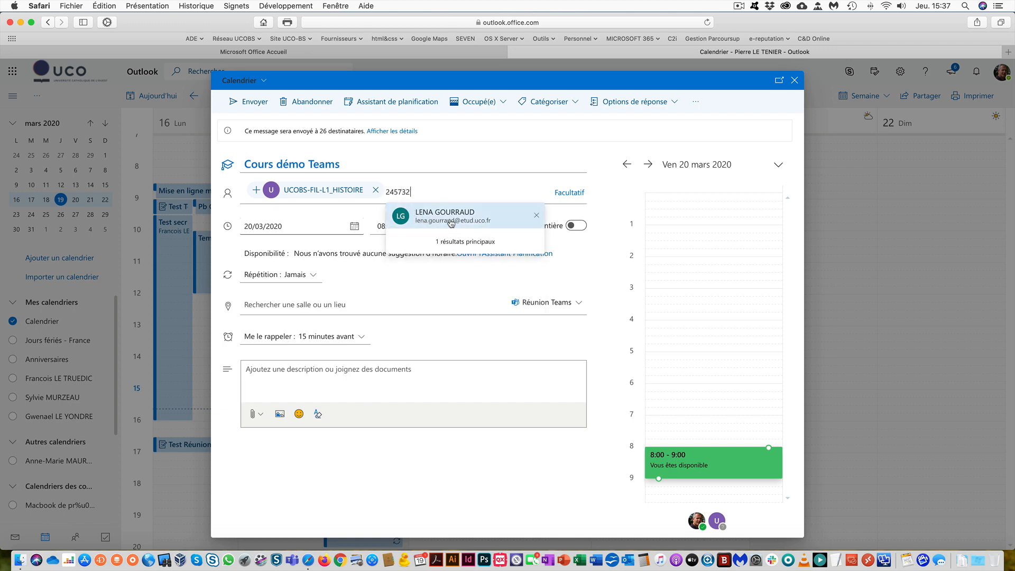
# - Invite a student found by ID number, another found by surname, and an outside e-mail address
pyautogui.click(446, 217)
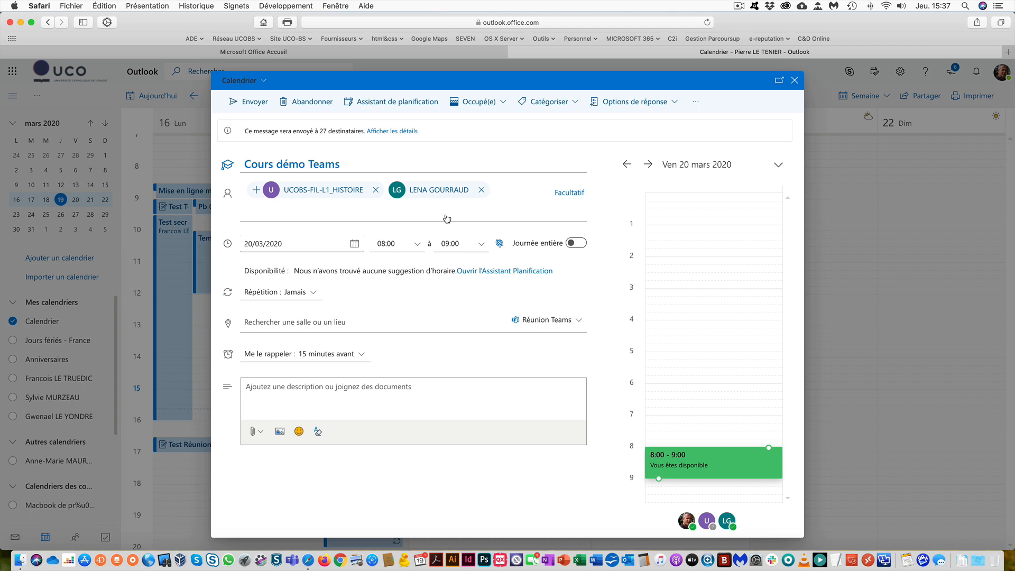
pyautogui.write('provost')
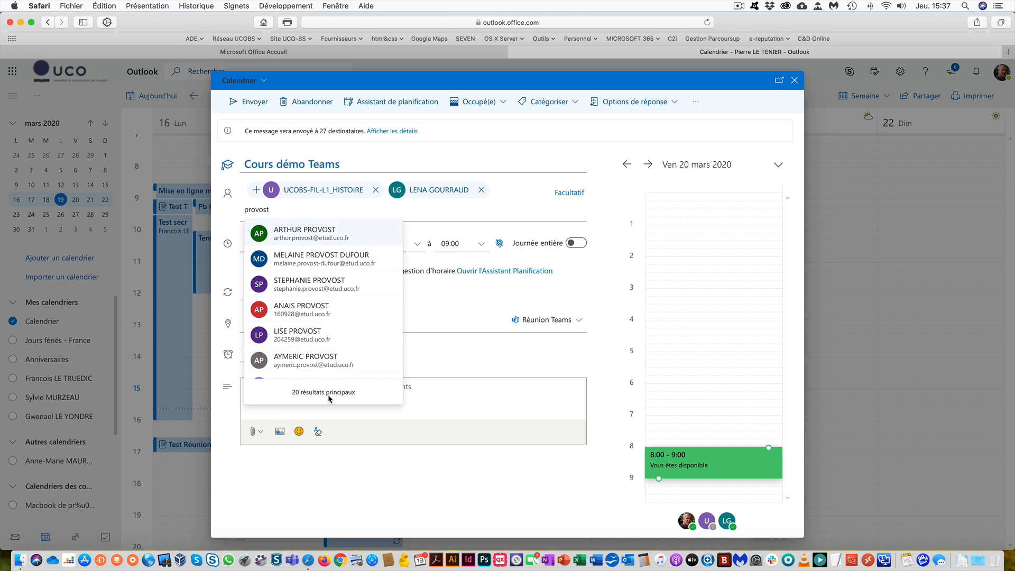
pyautogui.scroll(-3, 317, 267)
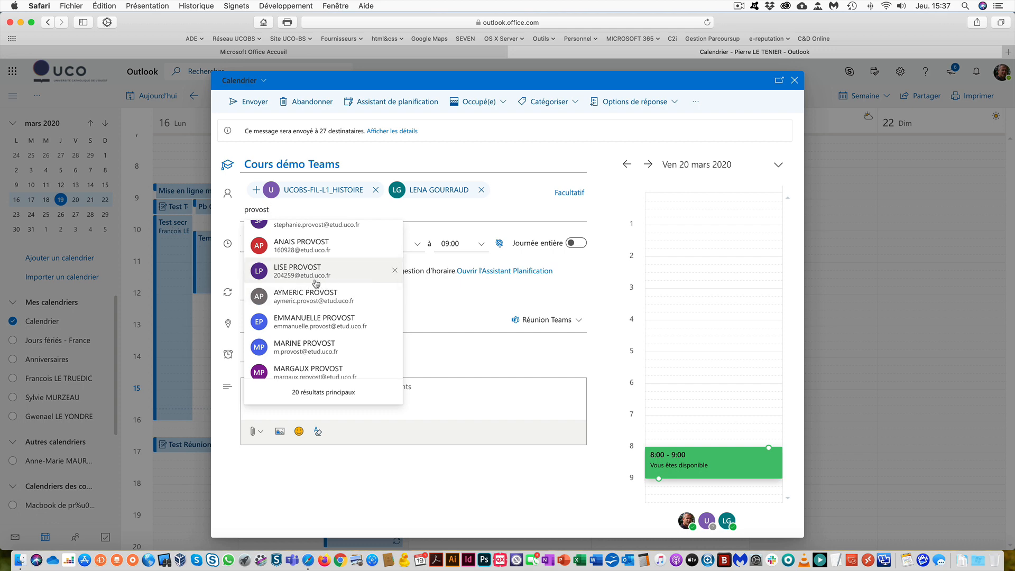
pyautogui.scroll(-1, 321, 283)
pyautogui.scroll(-5, 321, 283)
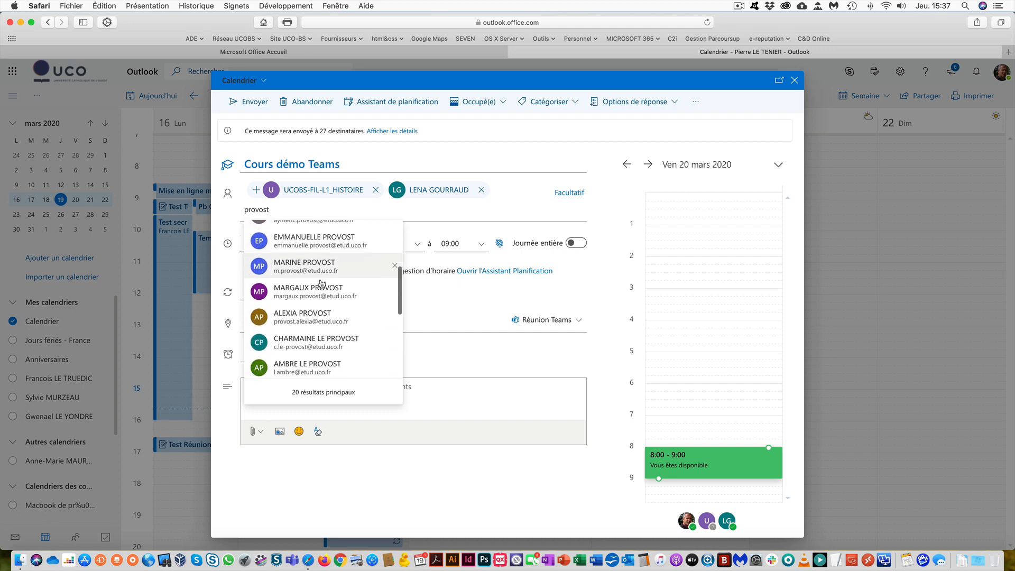
pyautogui.scroll(-2, 322, 284)
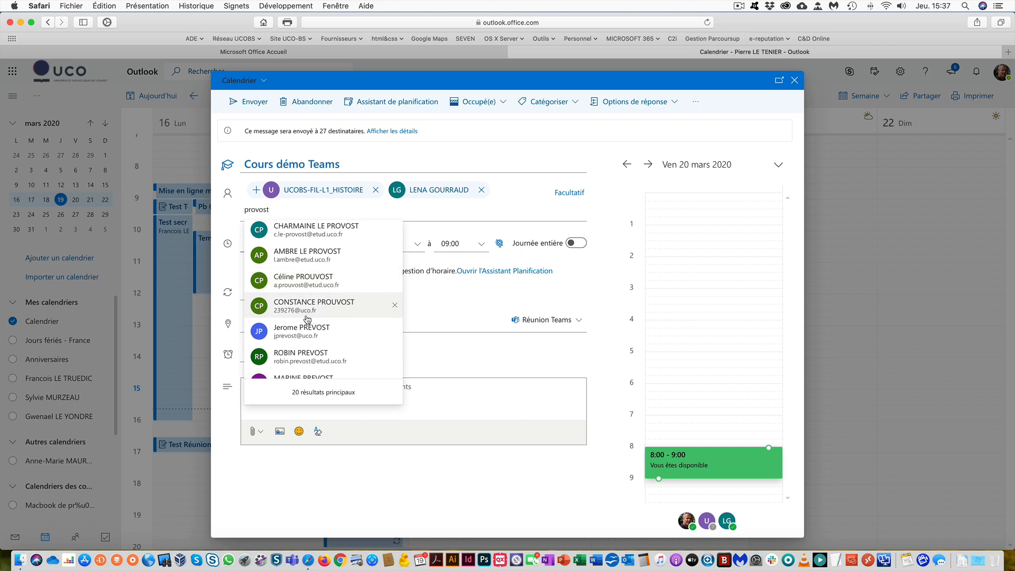
pyautogui.scroll(-5, 308, 318)
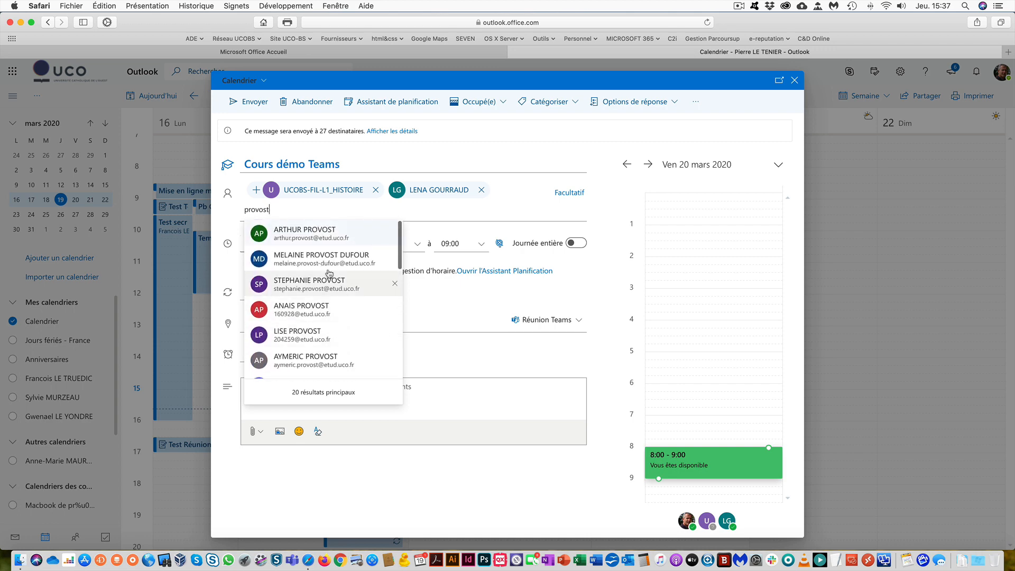
pyautogui.click(304, 237)
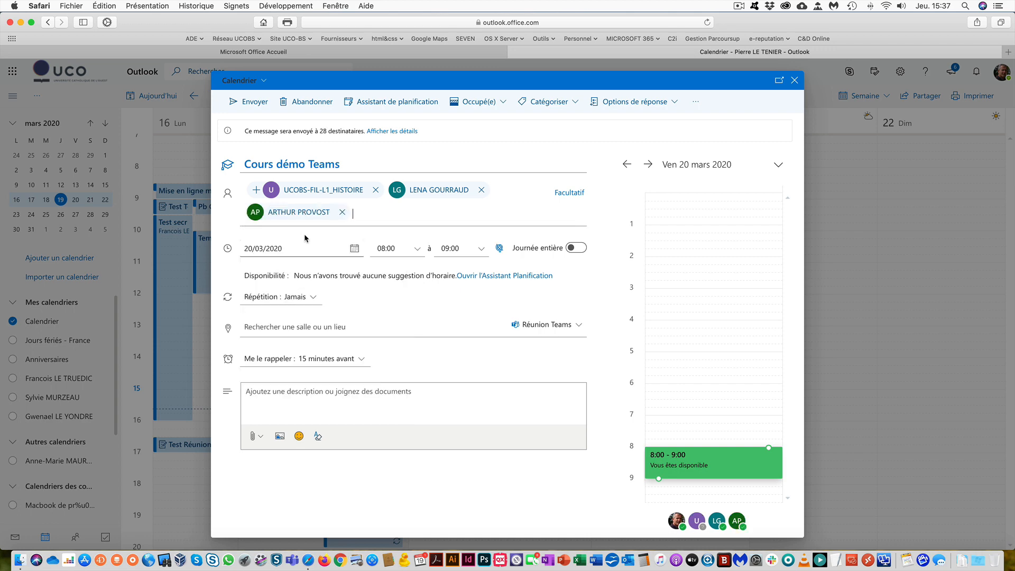
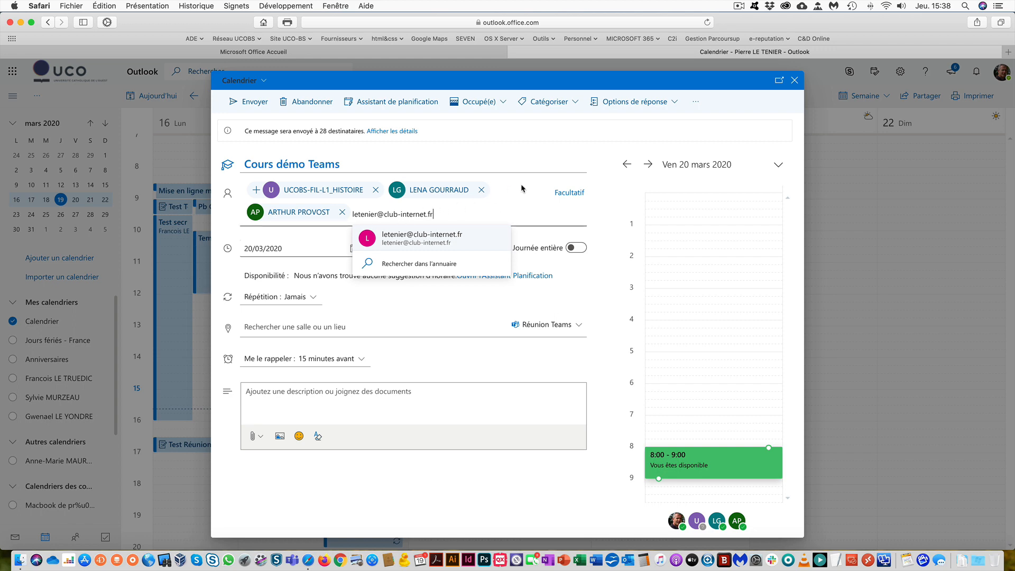
pyautogui.press('Return')
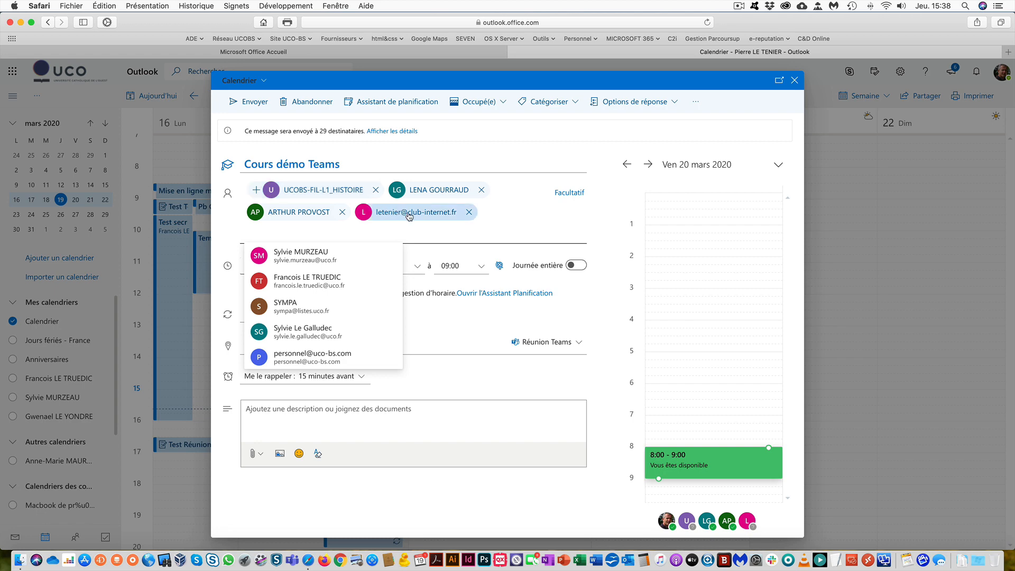
# - Remove the group and both students, leaving only the outside address, and send the invitation
pyautogui.click(375, 190)
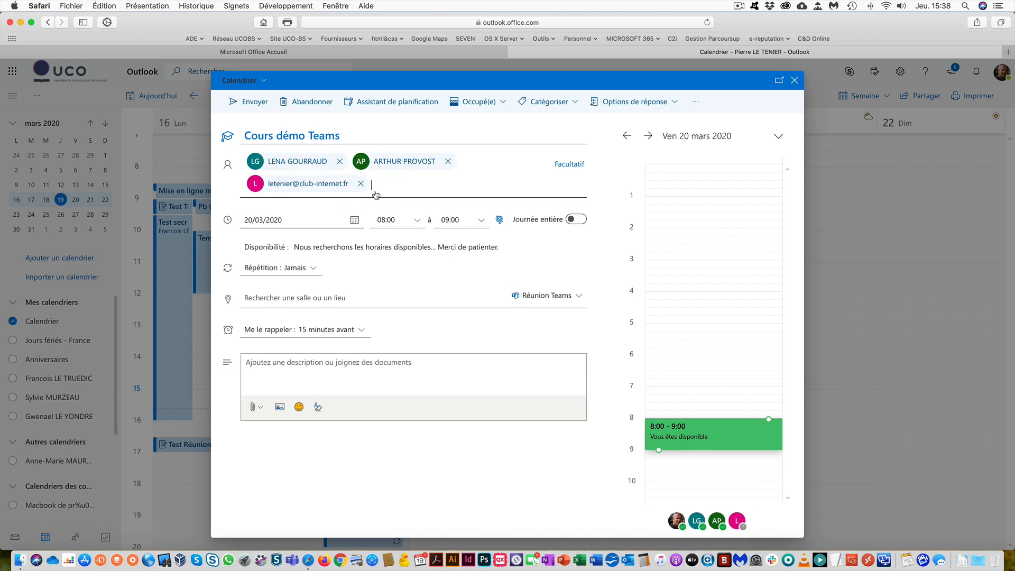
pyautogui.click(343, 166)
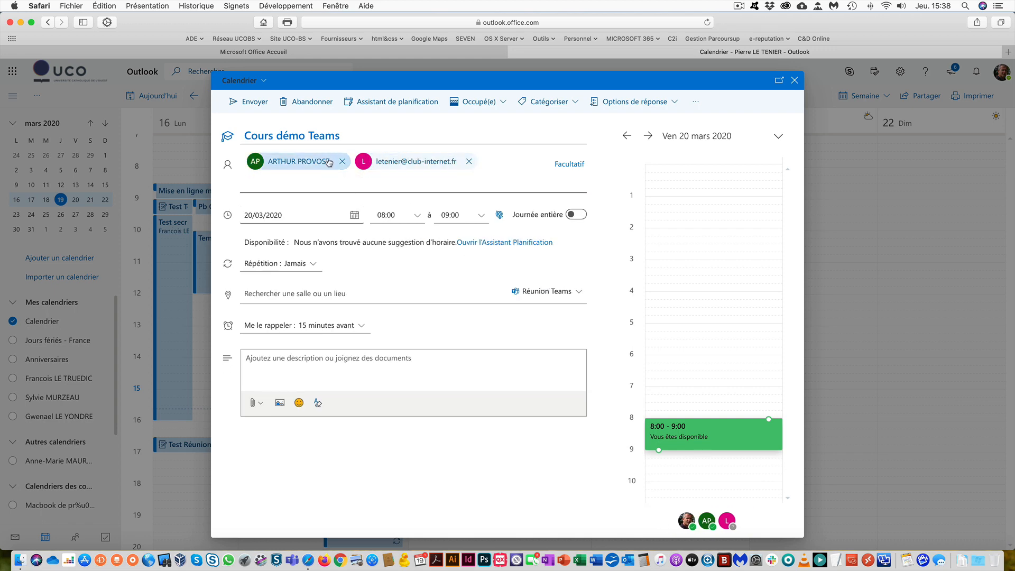
pyautogui.click(344, 165)
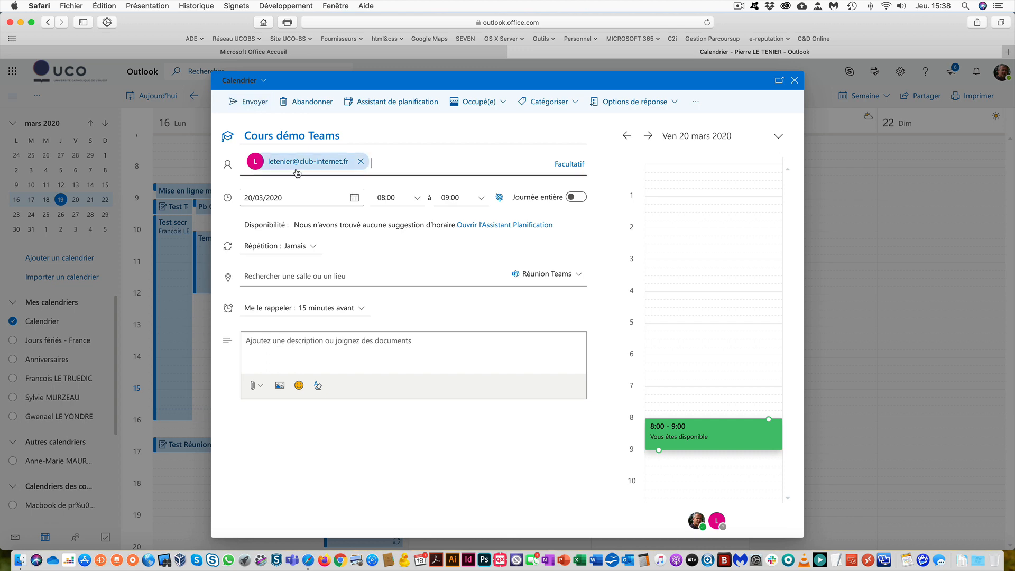
pyautogui.click(255, 102)
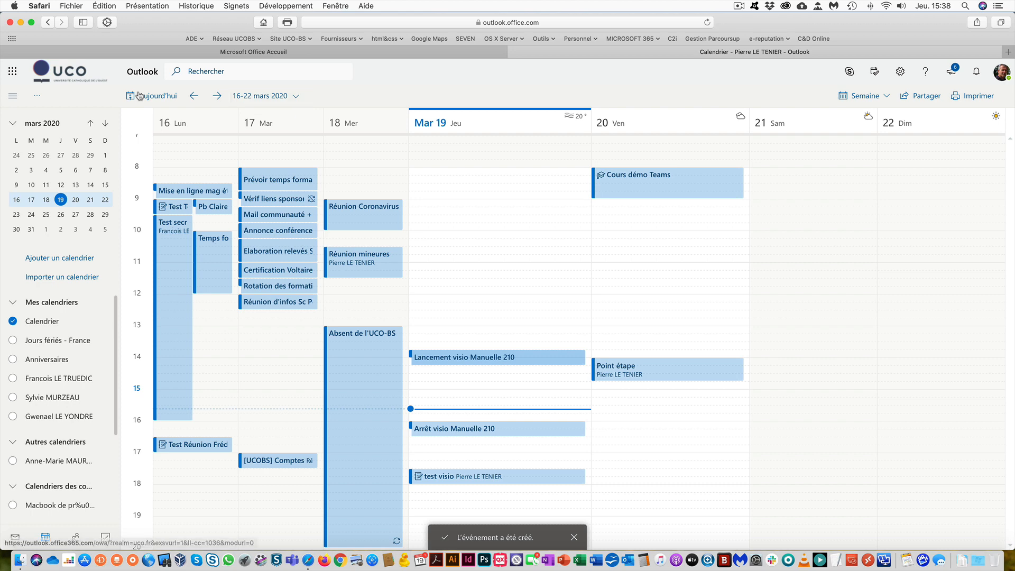
# - View the Cours démo Teams event details in the calendar, then launch Microsoft Teams
pyautogui.click(608, 187)
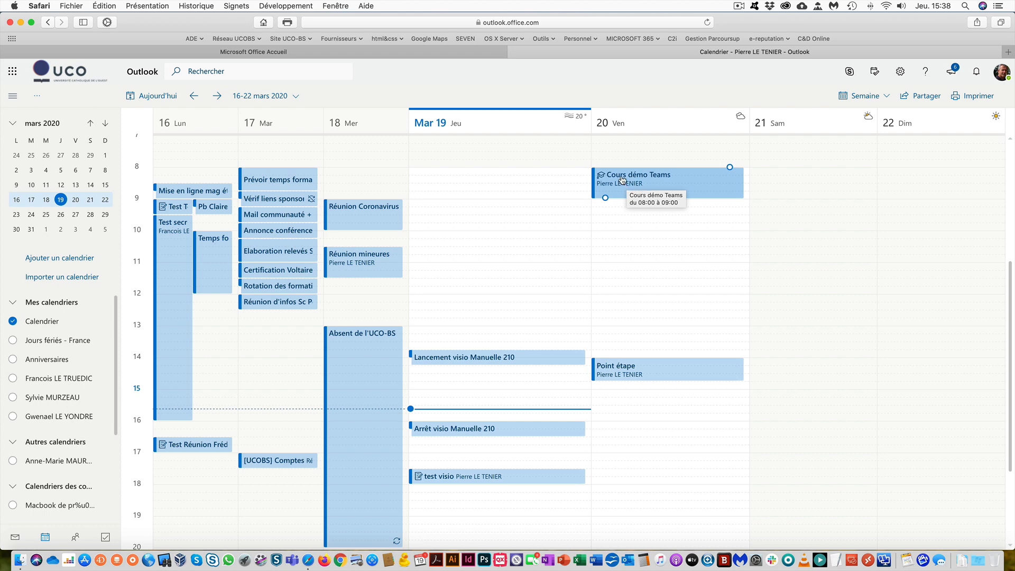
pyautogui.click(621, 180)
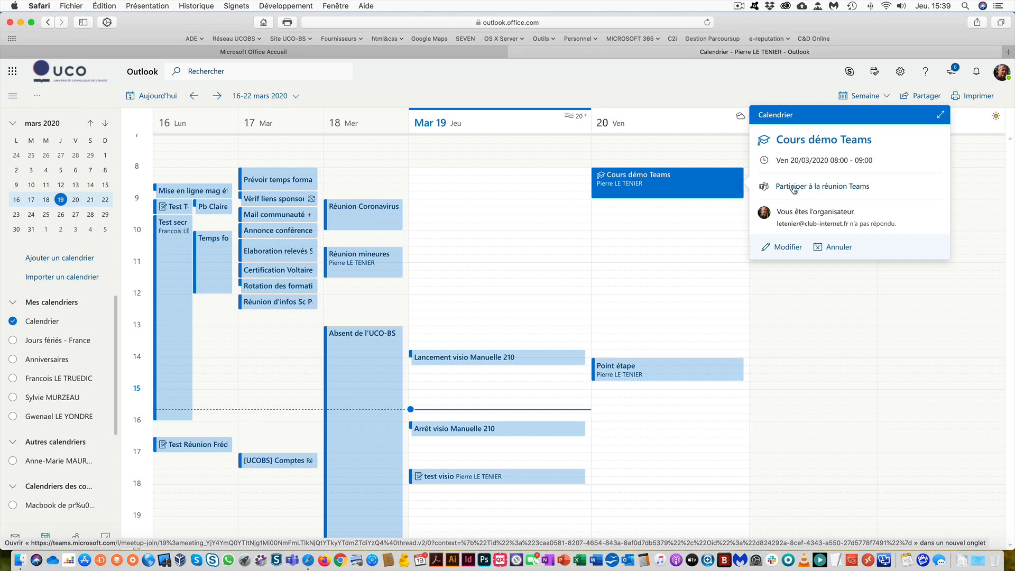
pyautogui.click(292, 560)
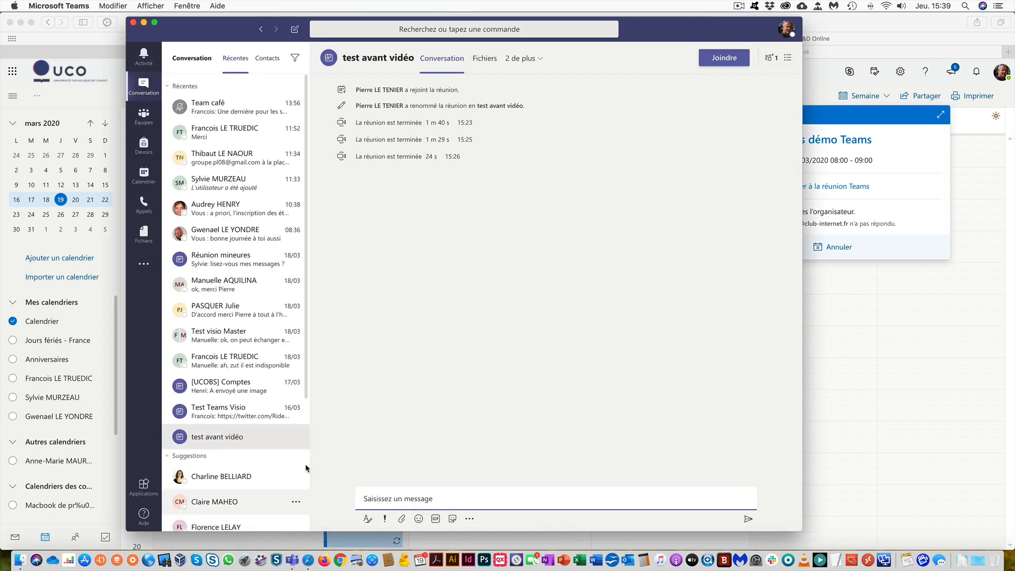
# - Open the Cours démo Teams meeting at 08 h in Teams' calendar, then launch Skype Entreprise
pyautogui.click(147, 182)
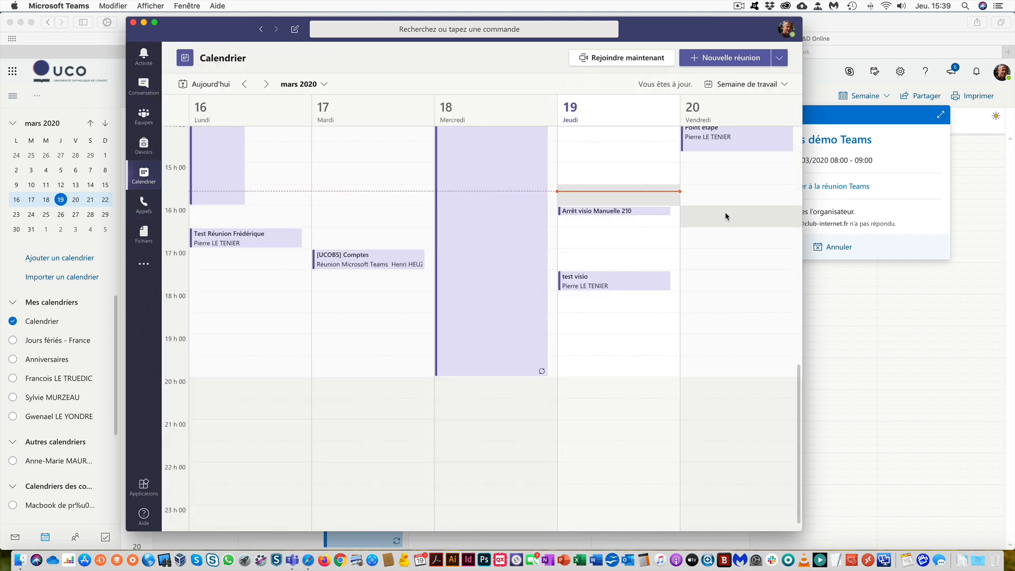
pyautogui.scroll(2, 718, 211)
pyautogui.scroll(8, 717, 209)
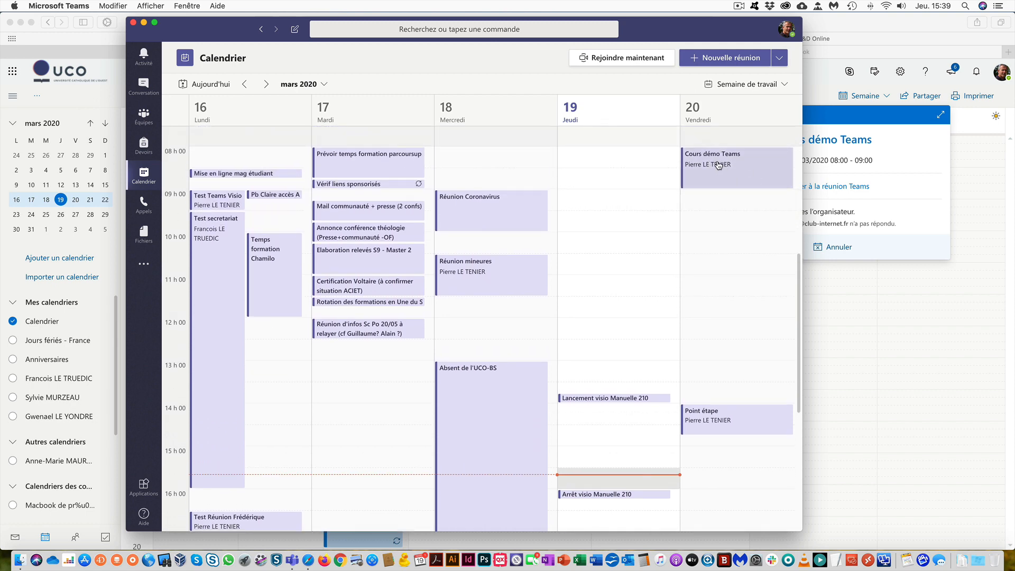
pyautogui.doubleClick(718, 165)
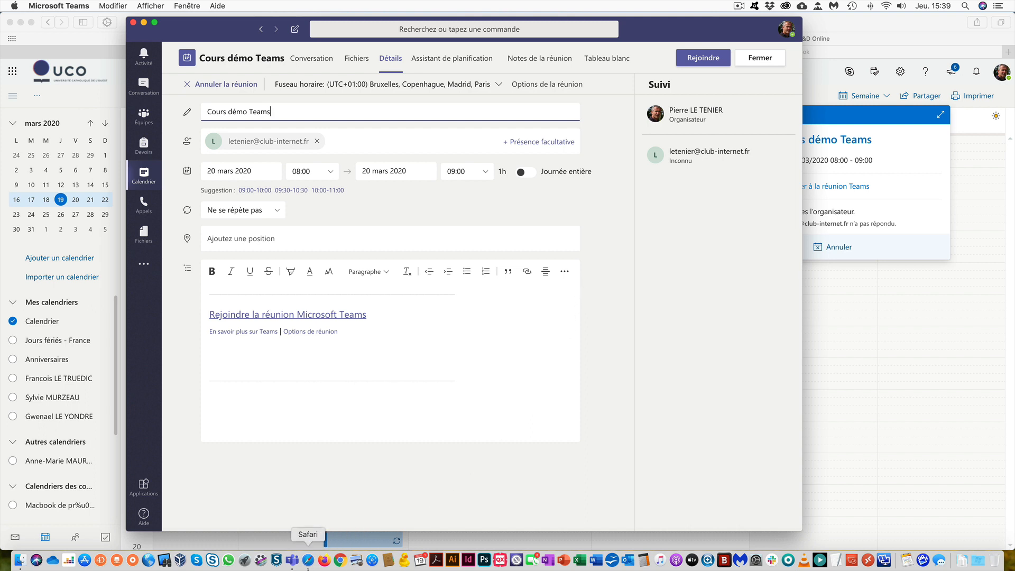
pyautogui.click(209, 565)
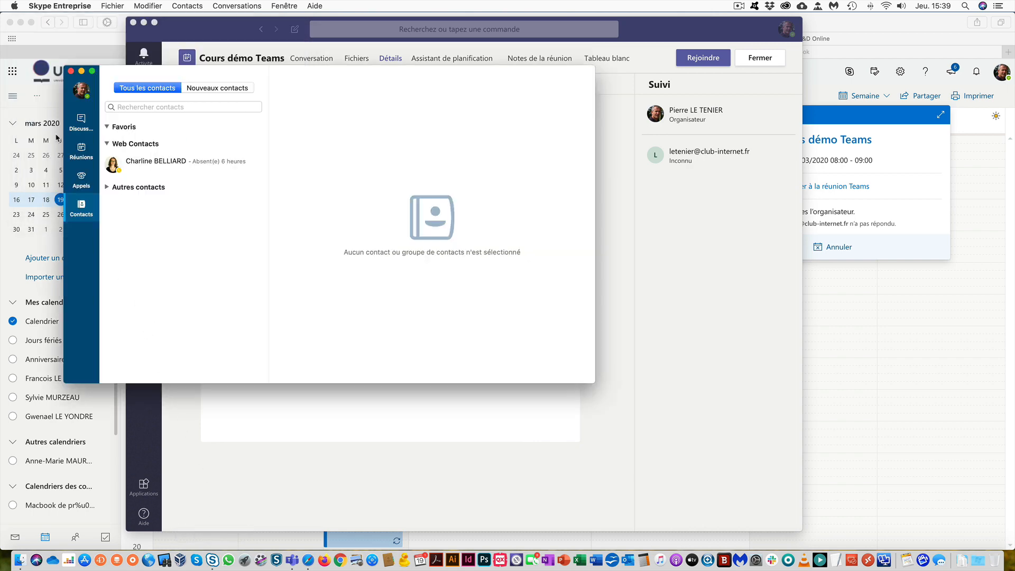
# - View tomorrow's Cours démo Teams details in Skype's Réunions list, then launch Outlook
pyautogui.click(81, 152)
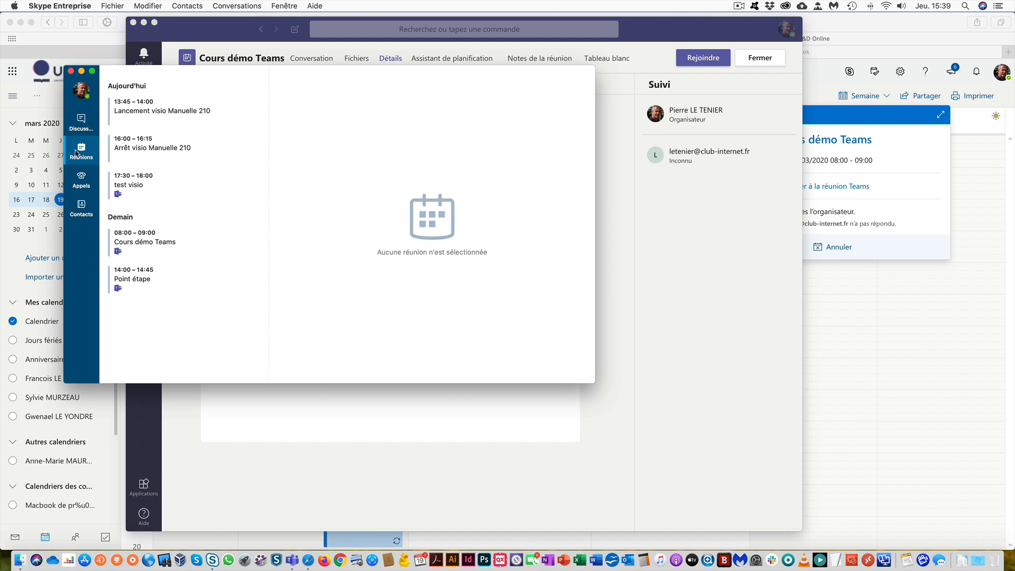
pyautogui.click(137, 243)
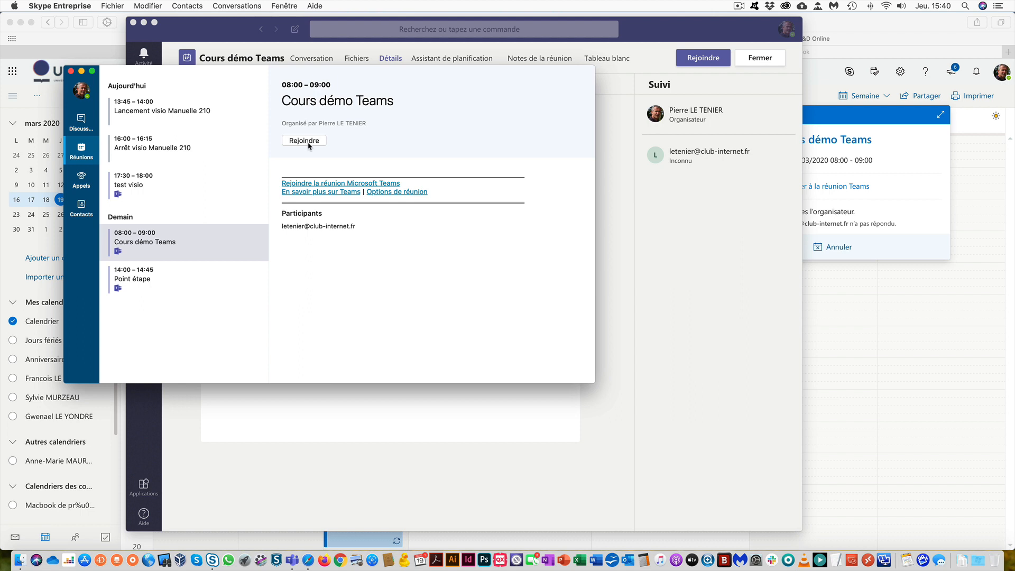
pyautogui.click(628, 561)
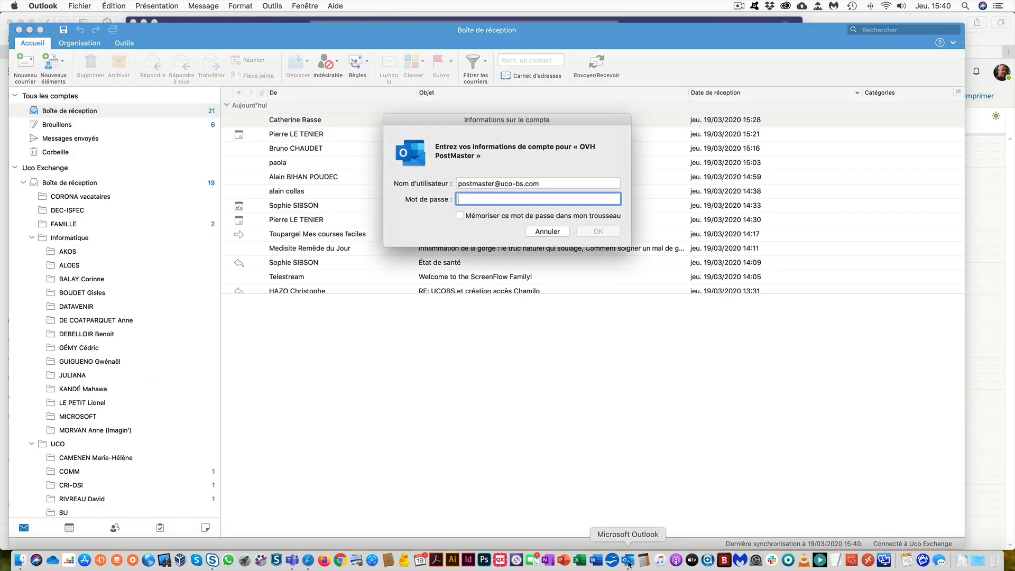
# - Cancel the OVH password prompt and use the Cours démo Teams invitation's join link
pyautogui.click(550, 233)
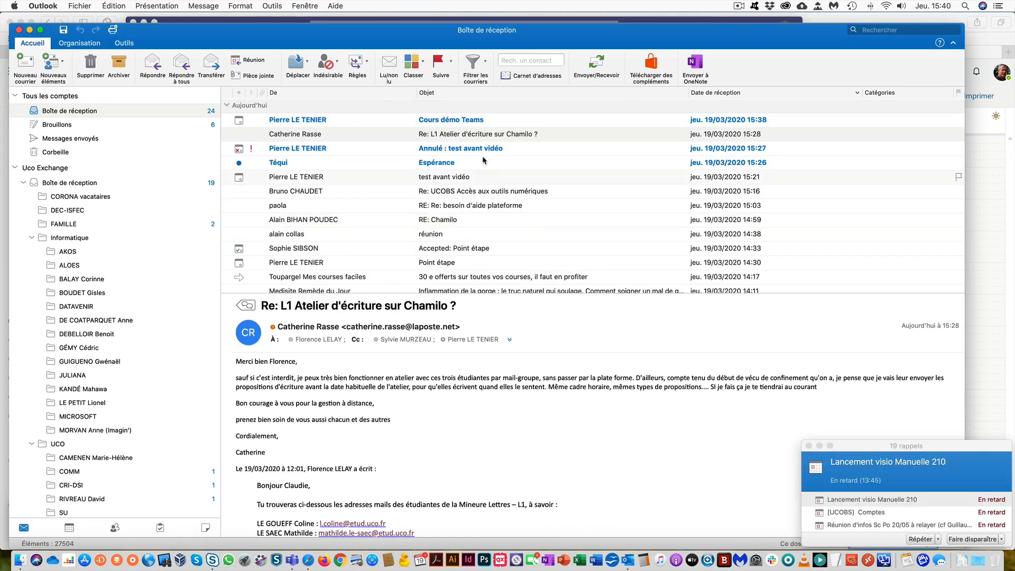
pyautogui.click(444, 122)
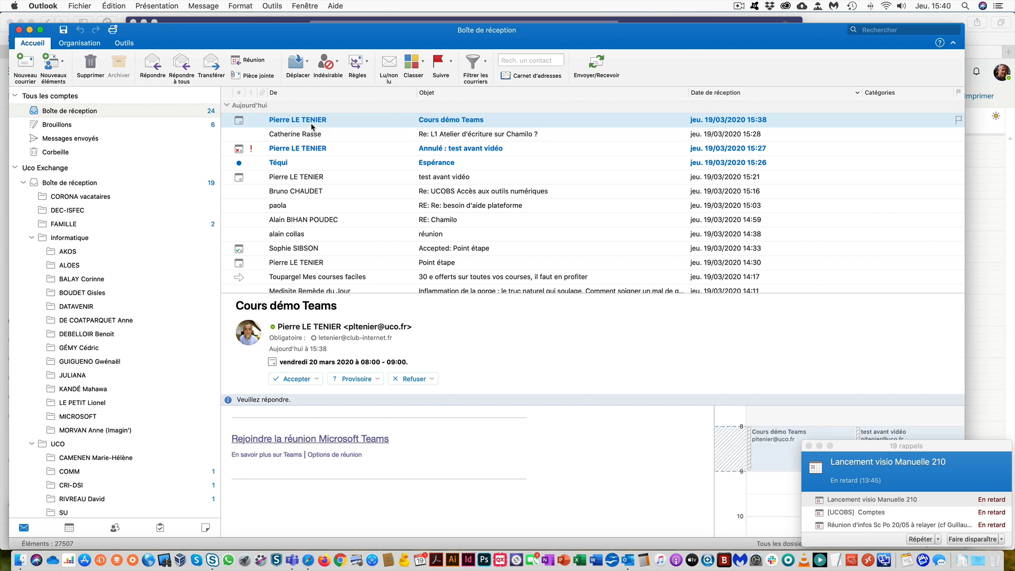
pyautogui.click(330, 441)
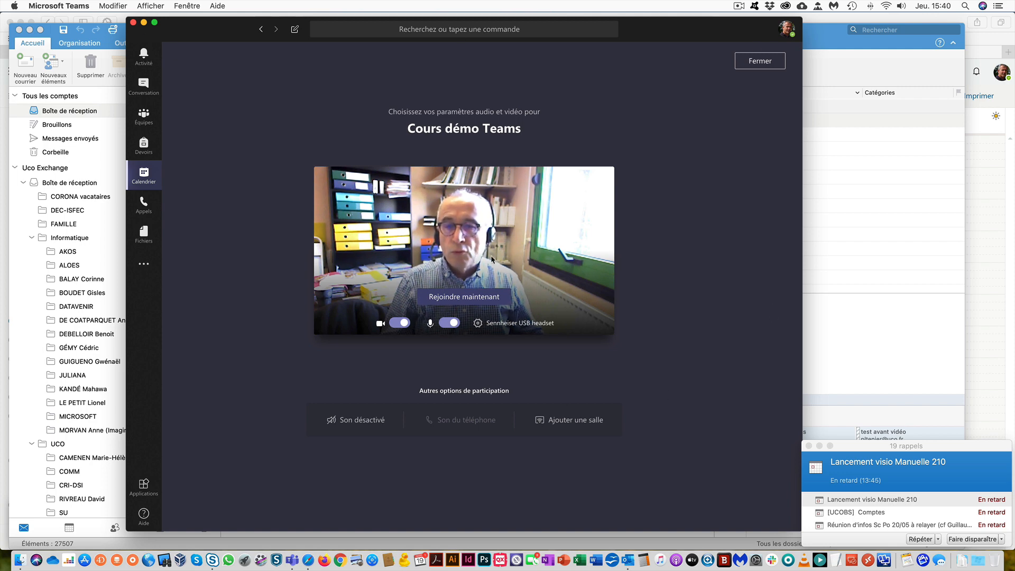
# - Turn off camera and microphone, then join Cours démo Teams with Rejoindre maintenant
pyautogui.click(401, 330)
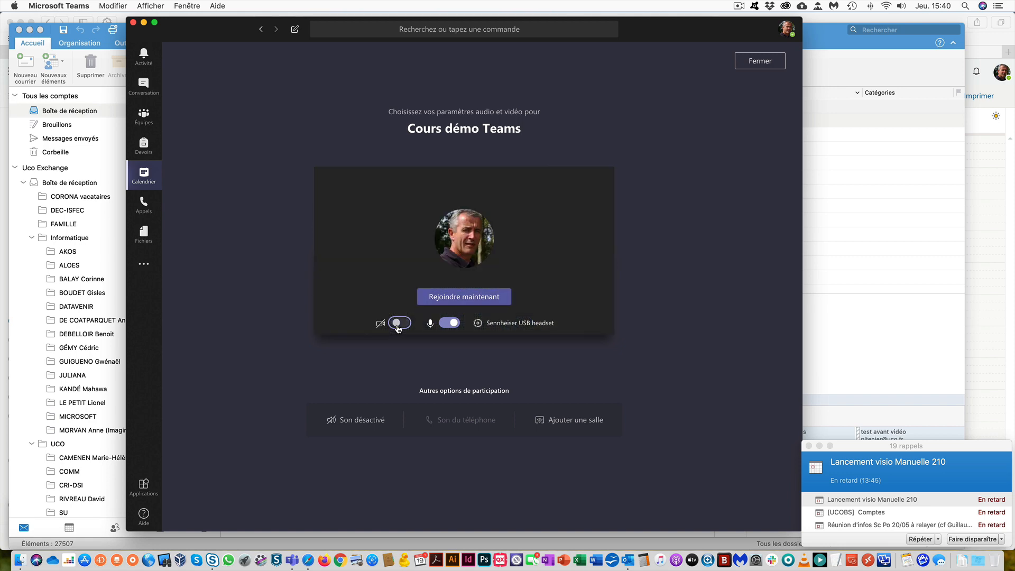
pyautogui.click(447, 328)
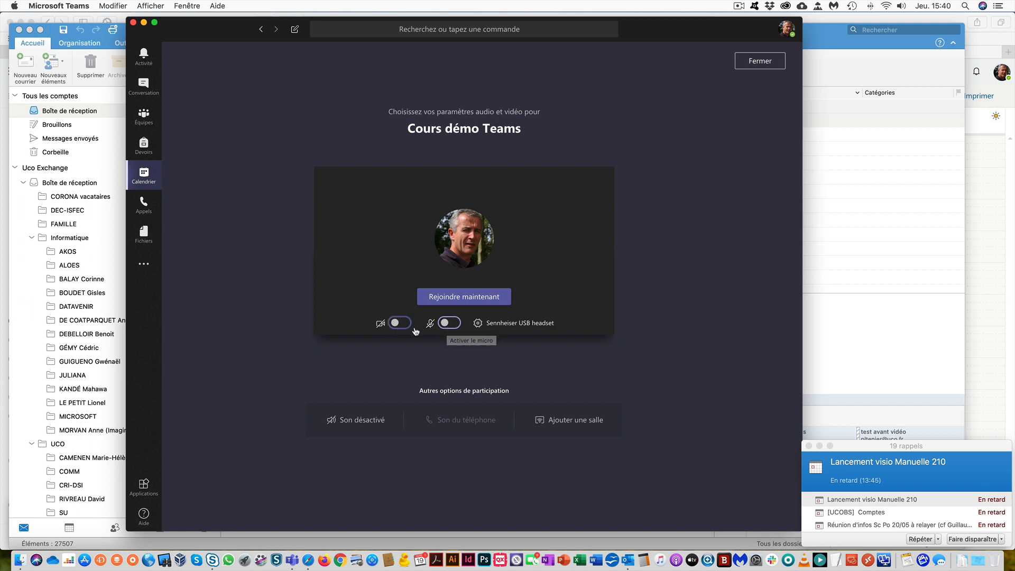
pyautogui.click(468, 302)
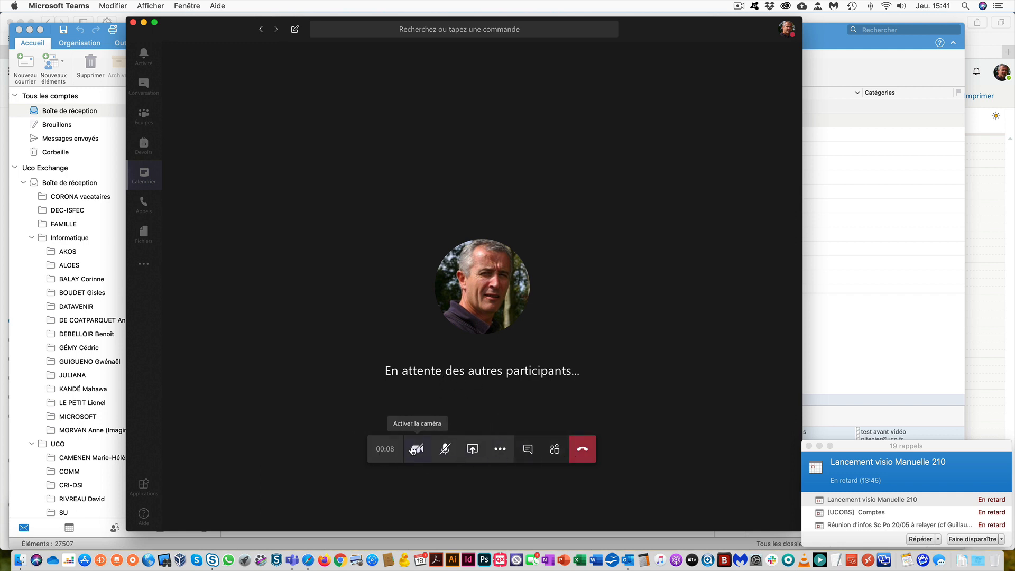
# - Display the participants panel showing only the organiser, then open the Partager options
pyautogui.click(555, 450)
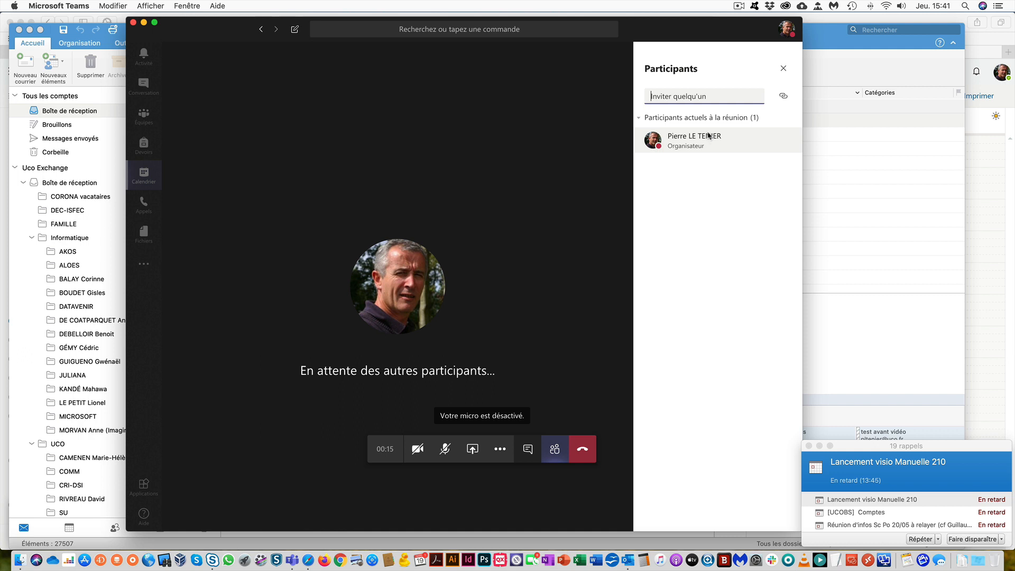
pyautogui.click(473, 450)
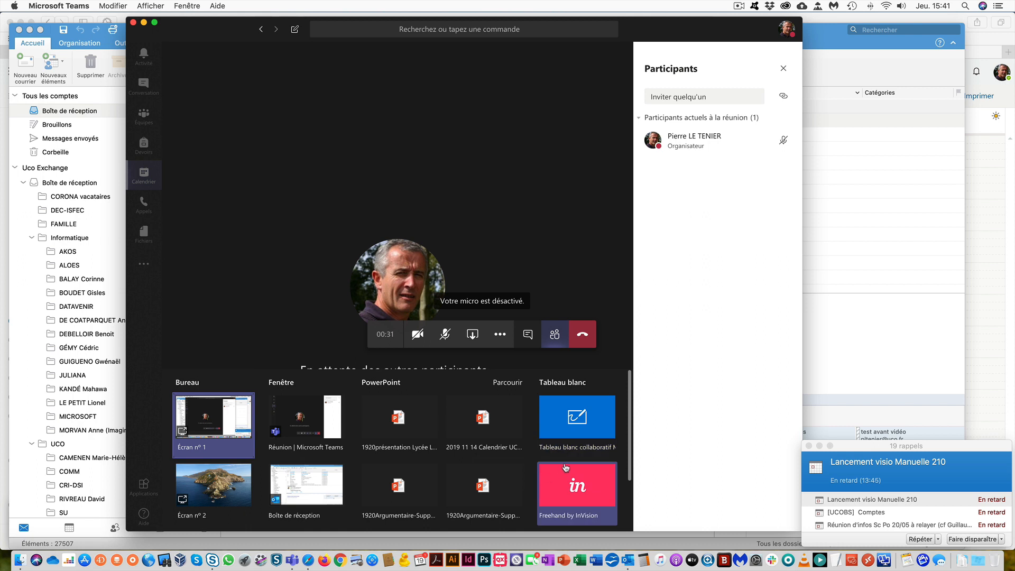
# - Upload diaporama cours.pptx from the Bureau folder and present it in the meeting
pyautogui.click(508, 383)
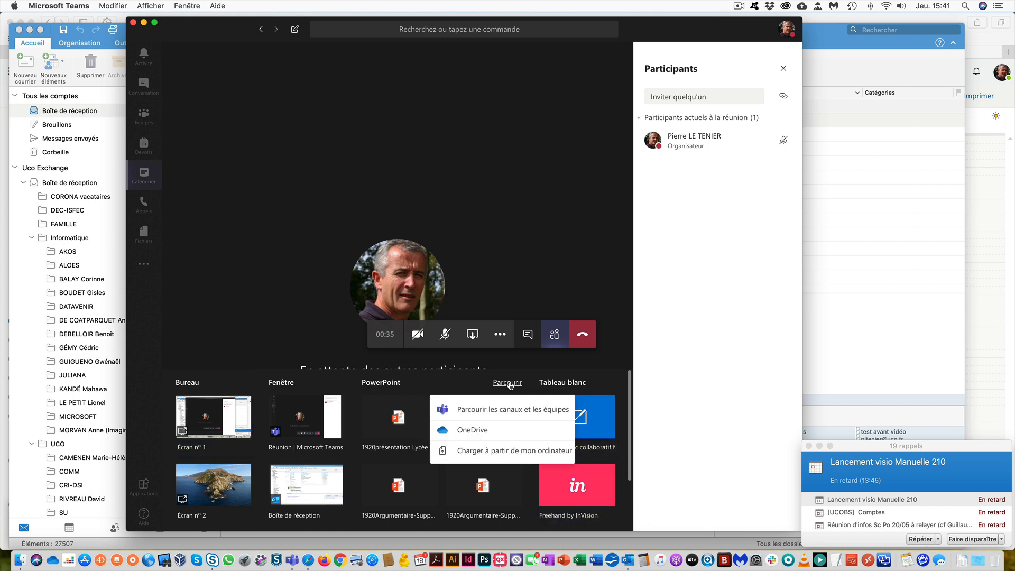
pyautogui.click(488, 454)
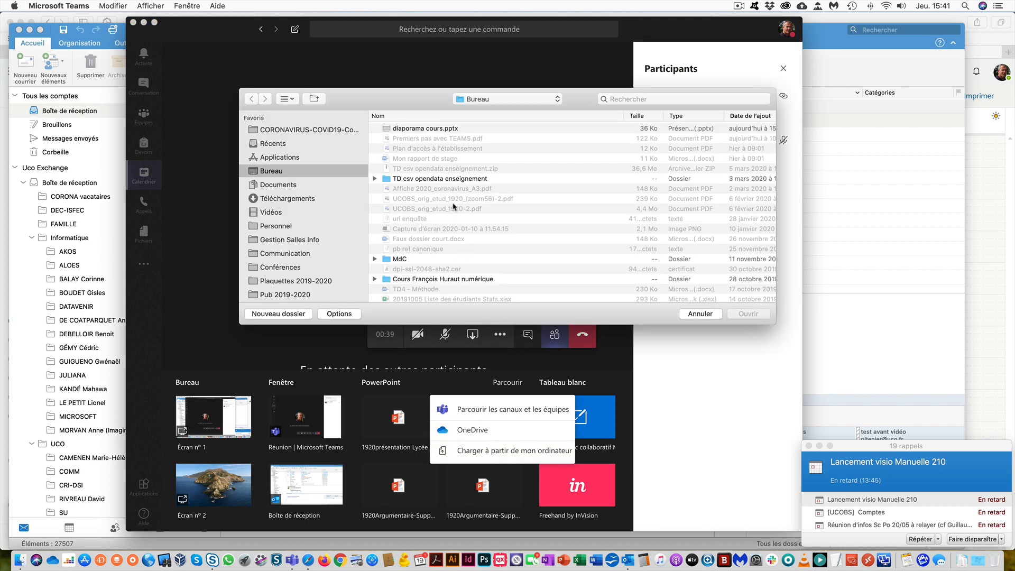
pyautogui.click(427, 132)
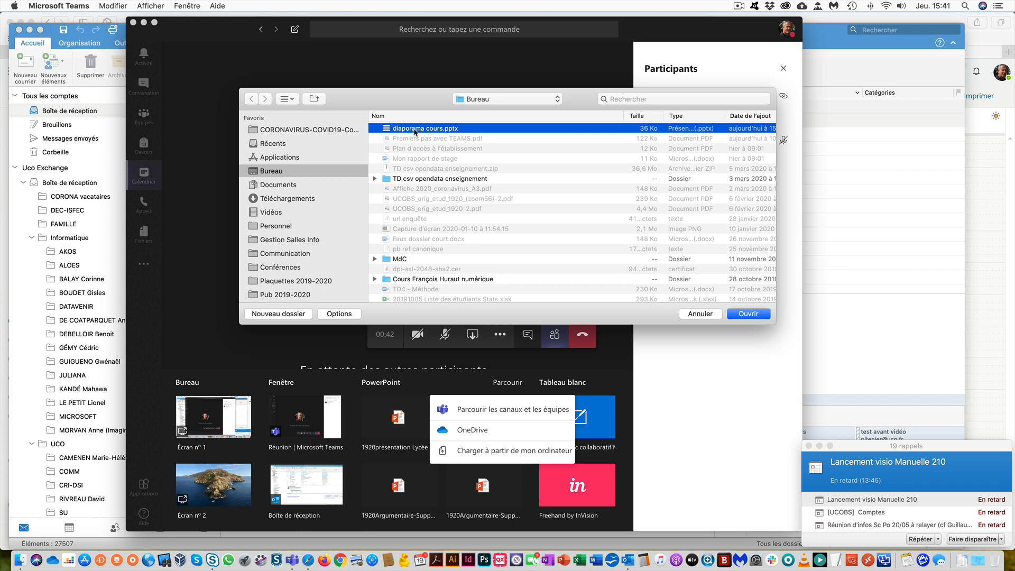
pyautogui.click(761, 316)
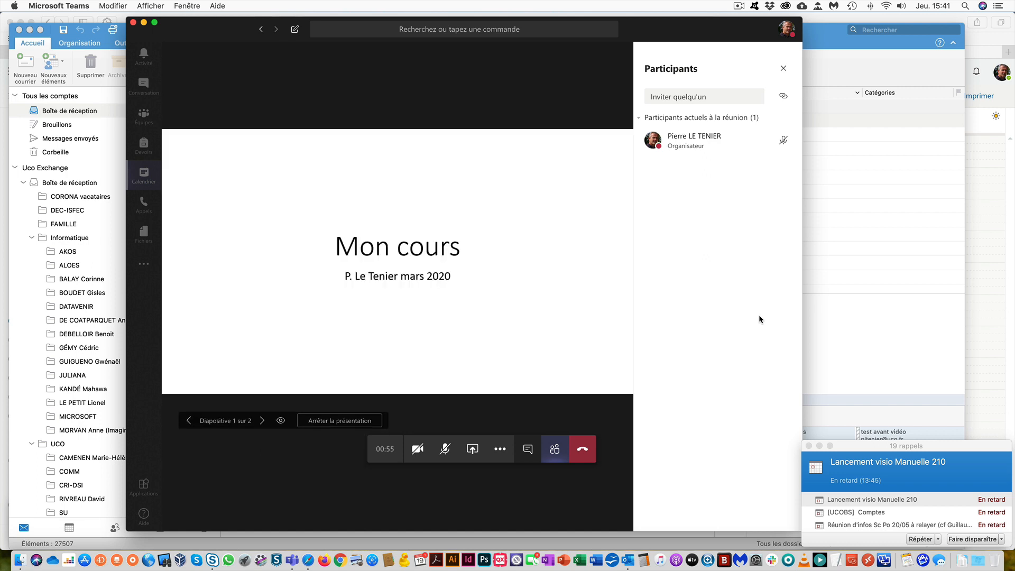
# - Advance to slide 2, stop the presentation and hang up the call
pyautogui.click(262, 420)
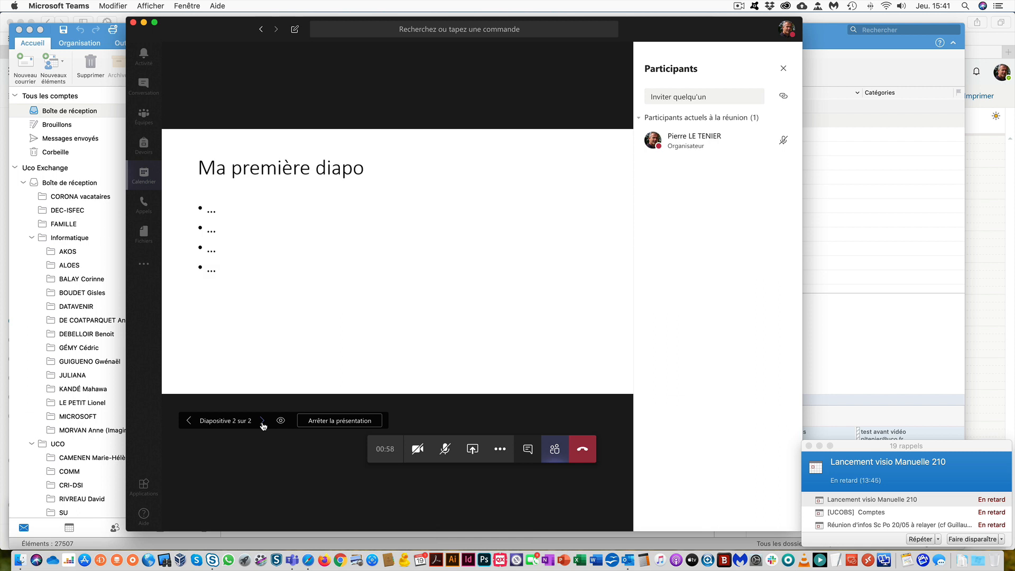
pyautogui.click(346, 420)
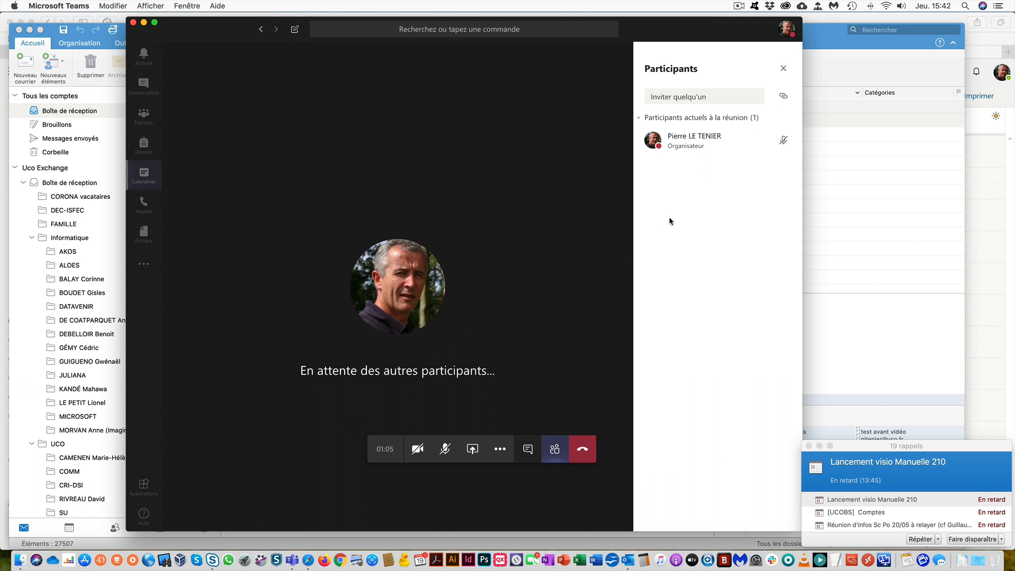
pyautogui.click(583, 453)
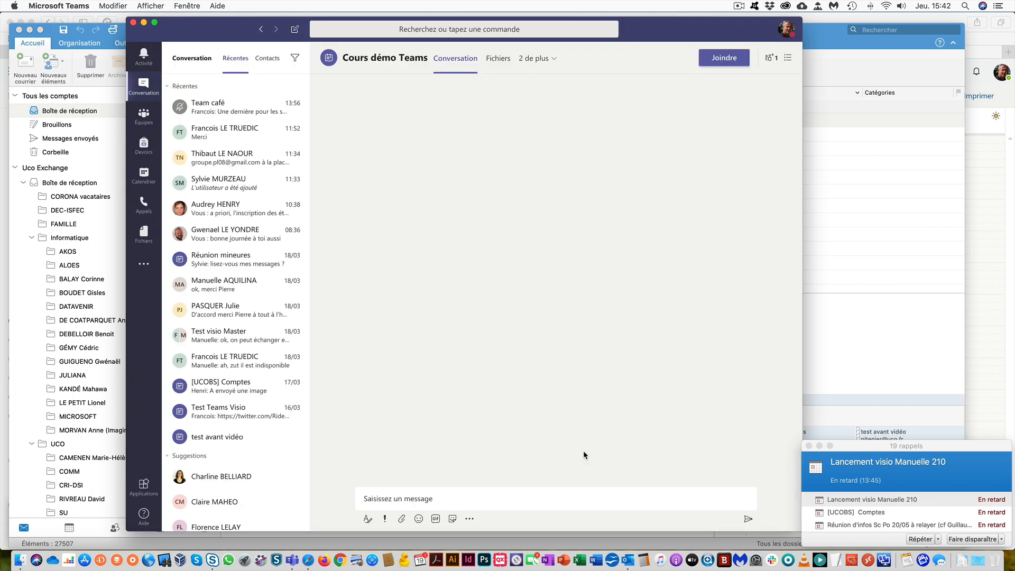